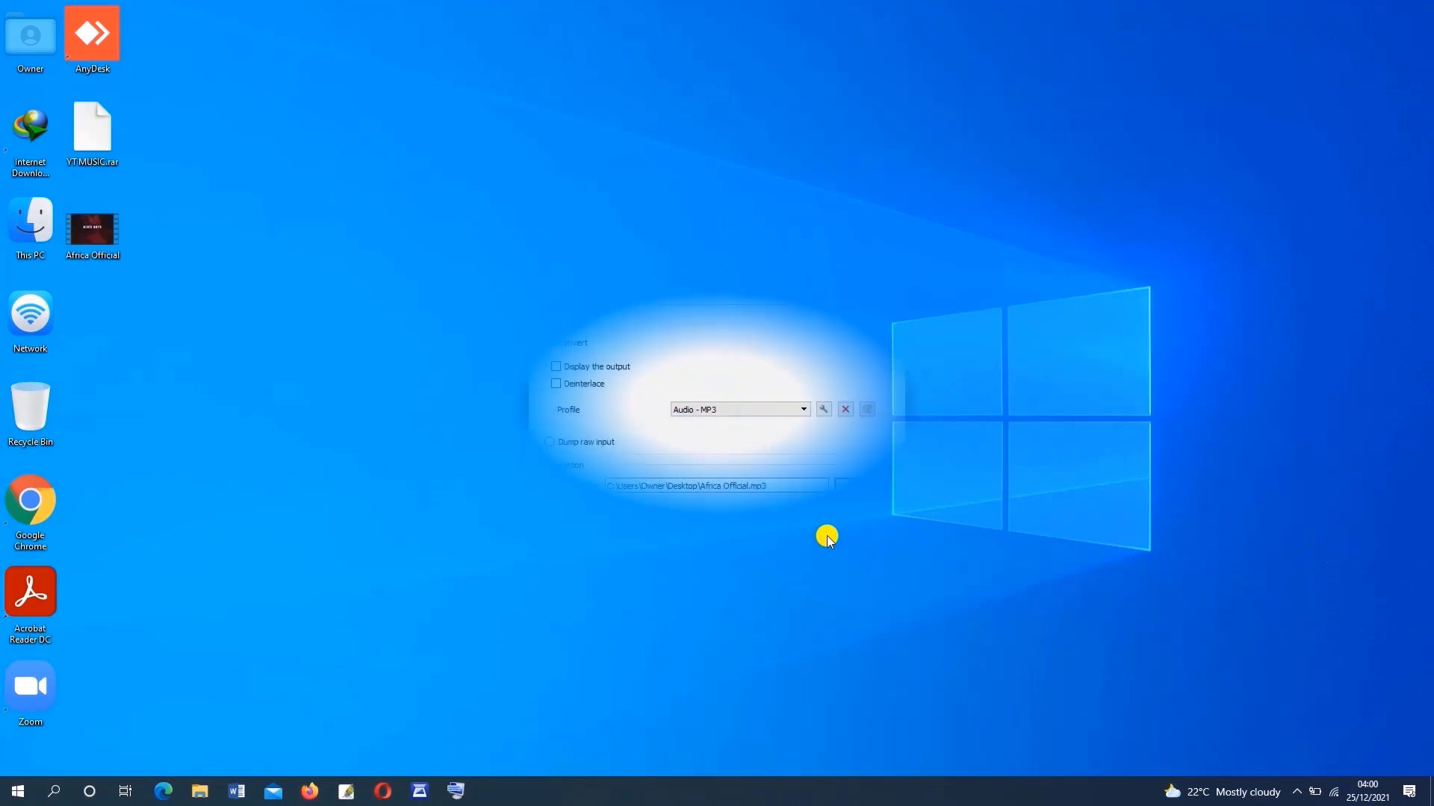
# Check that Africa Official's Properties show its file type as .mp4, then close them.
pyautogui.click(821, 517)
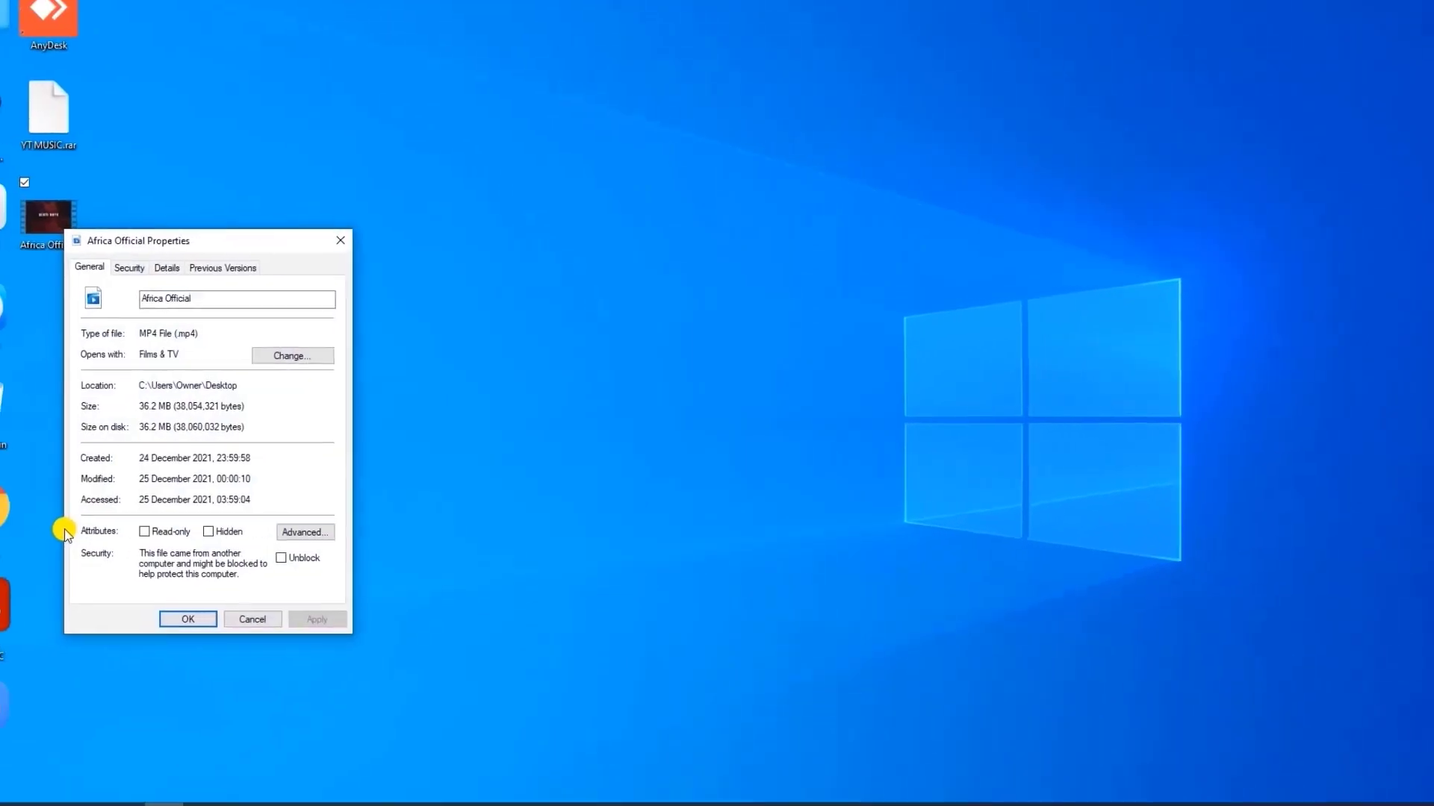
pyautogui.doubleClick(213, 336)
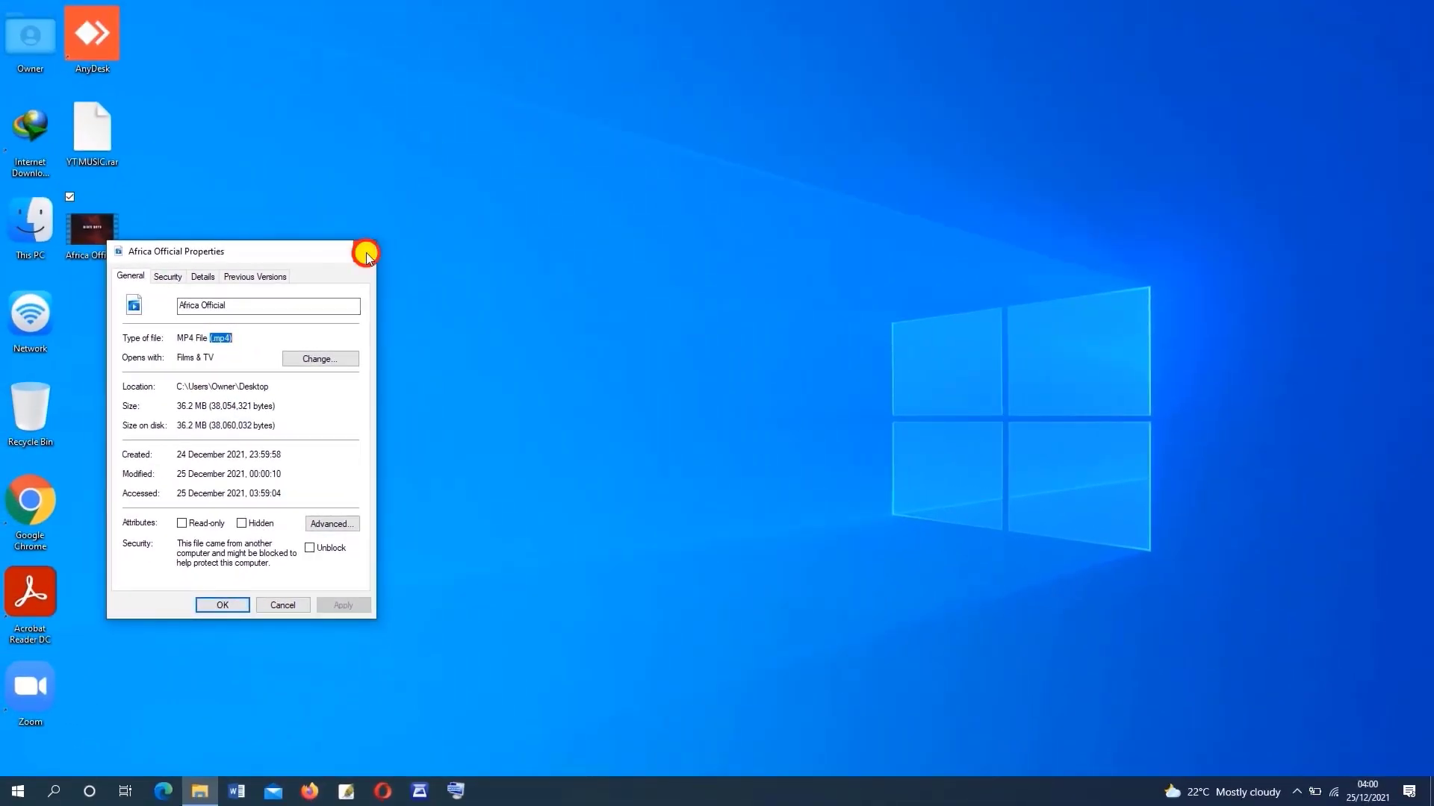
pyautogui.click(366, 252)
# Refresh the desktop twice from its right-click menu.
pyautogui.rightClick(367, 253)
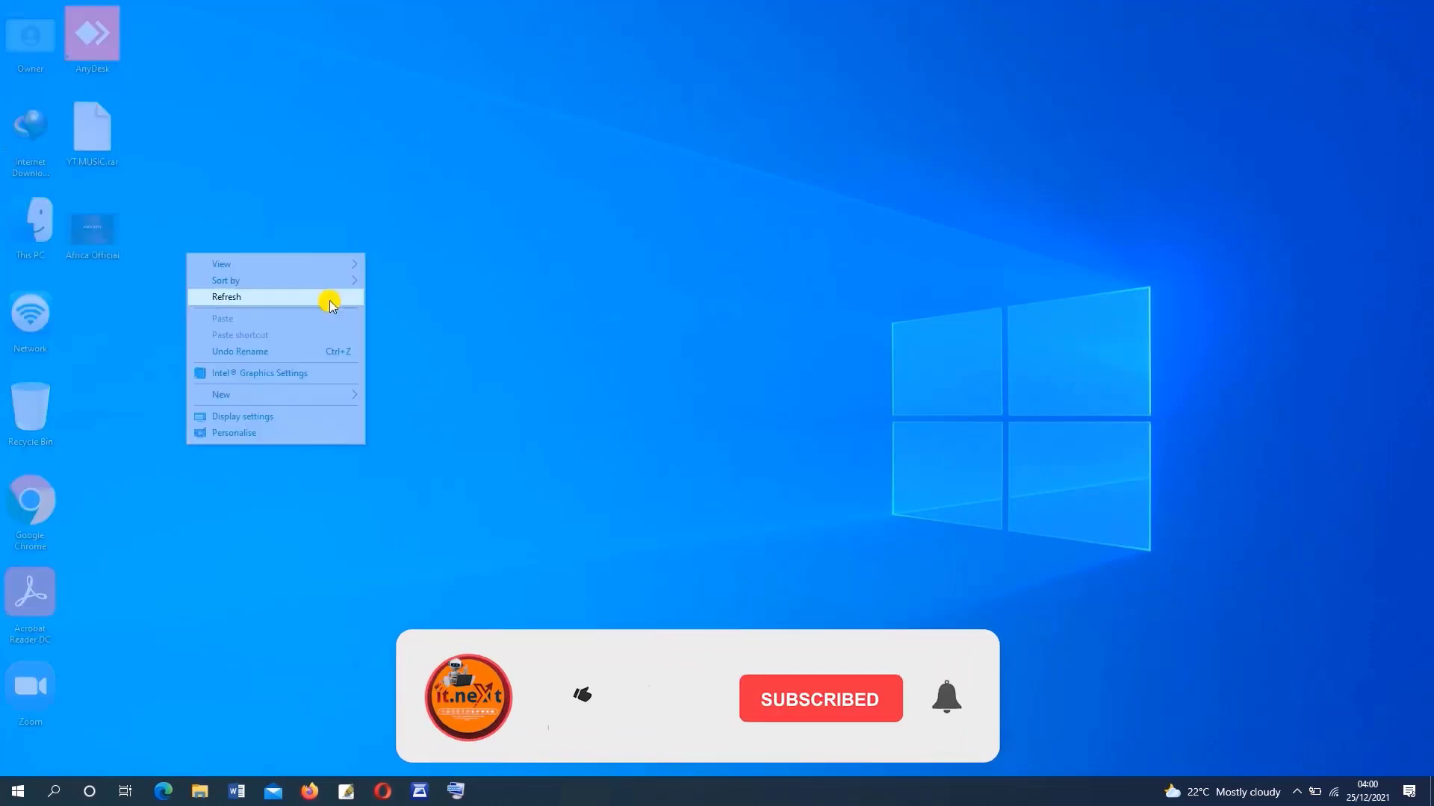
pyautogui.click(326, 295)
pyautogui.rightClick(330, 301)
pyautogui.click(298, 342)
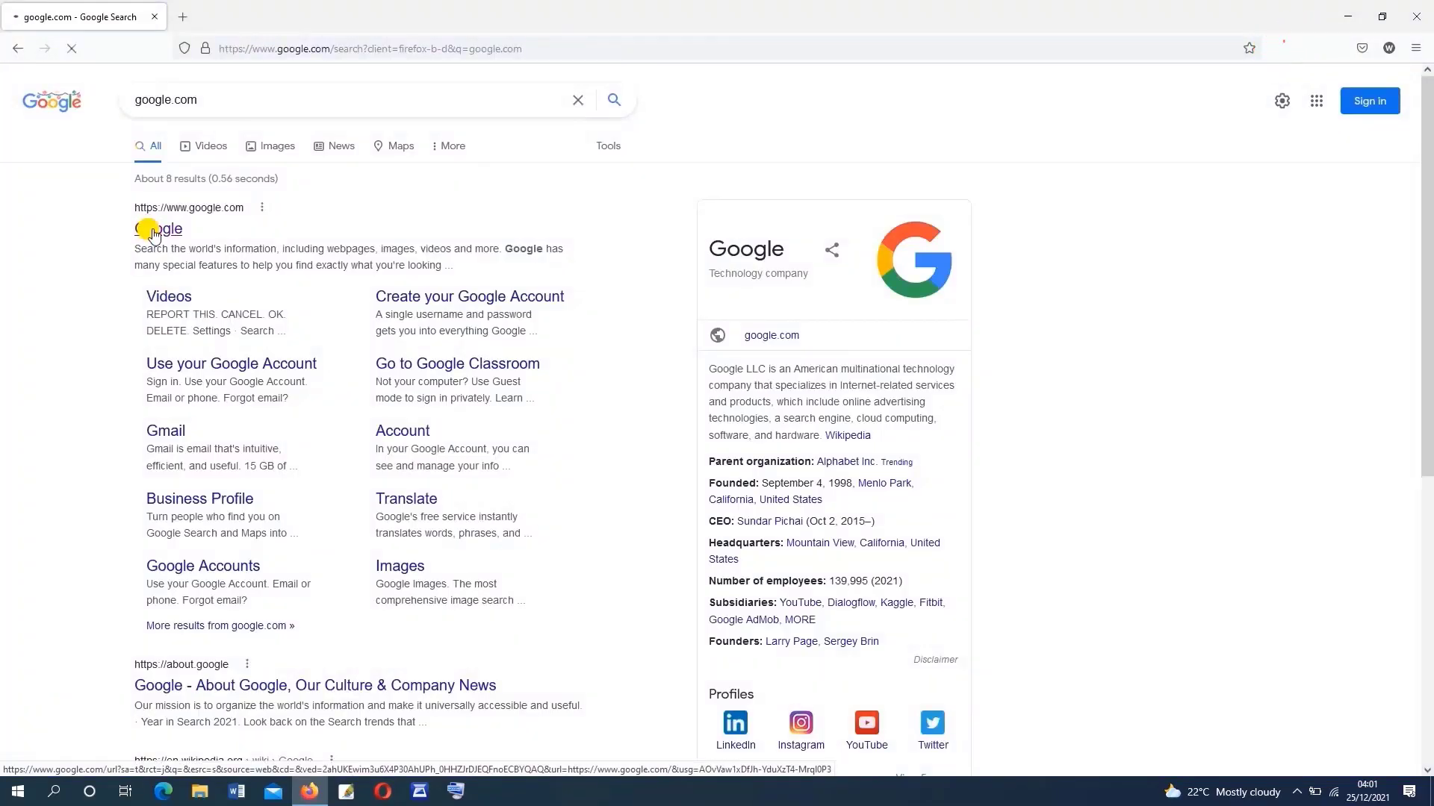
# Search for 'vlc' from the Google homepage.
pyautogui.click(158, 228)
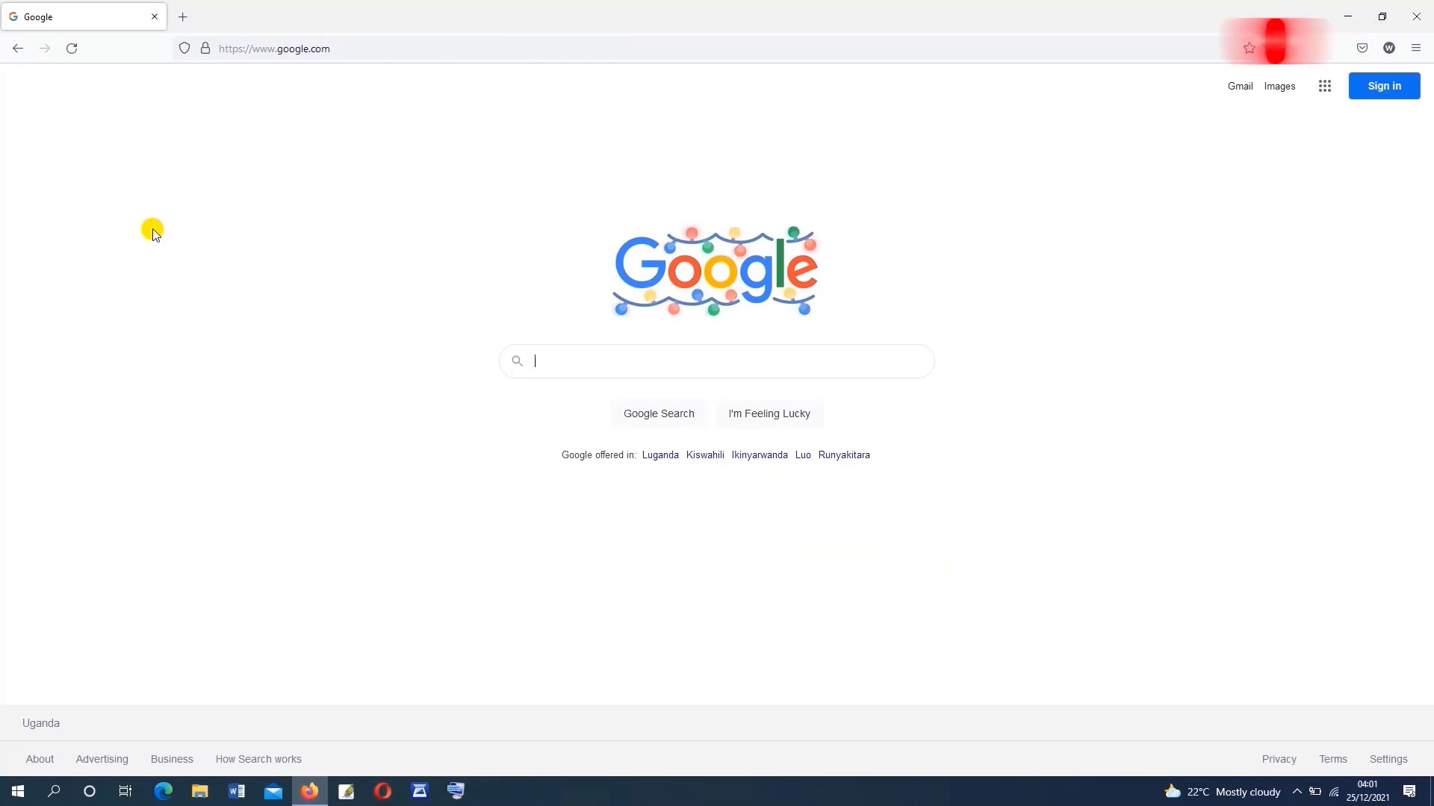
pyautogui.click(519, 357)
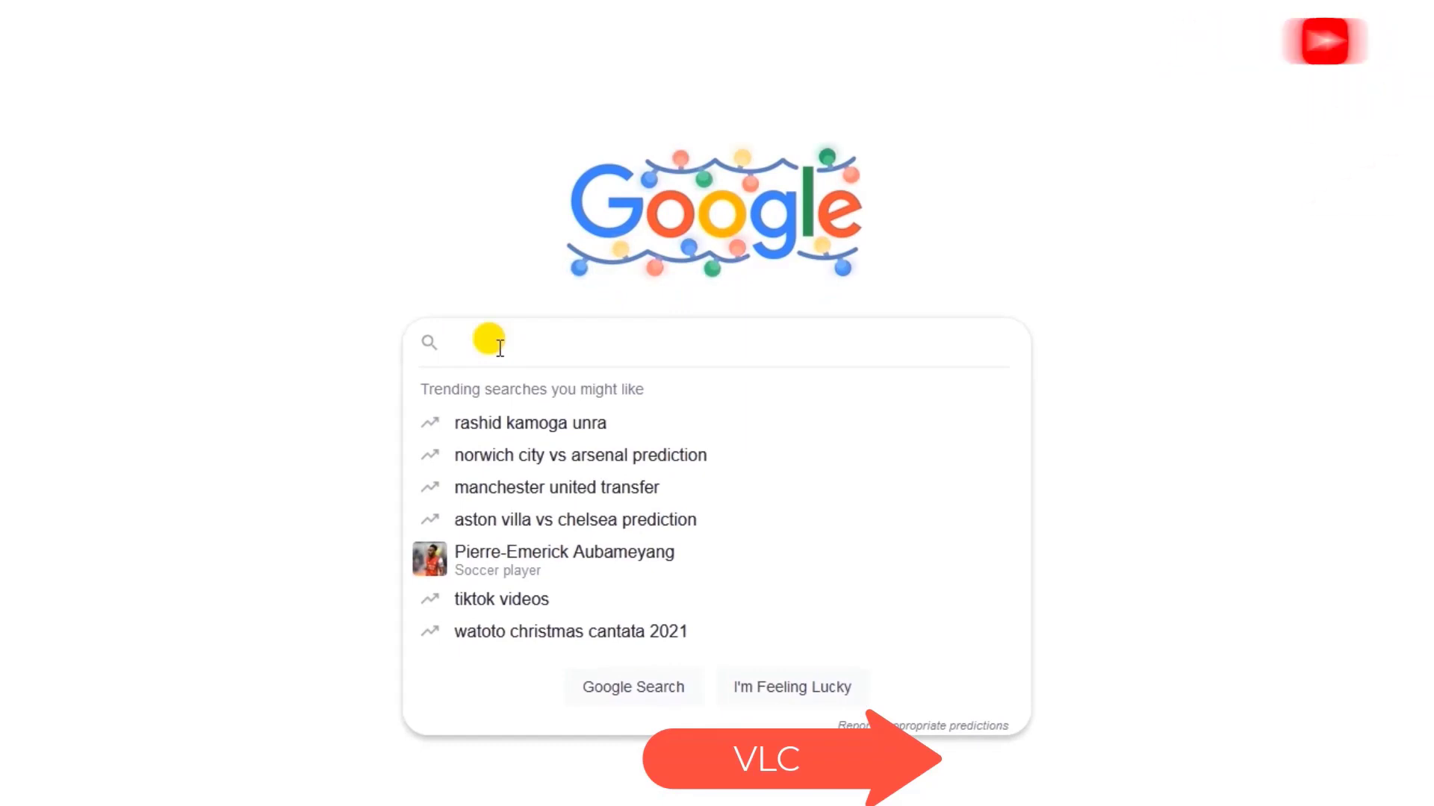
pyautogui.write('vl')
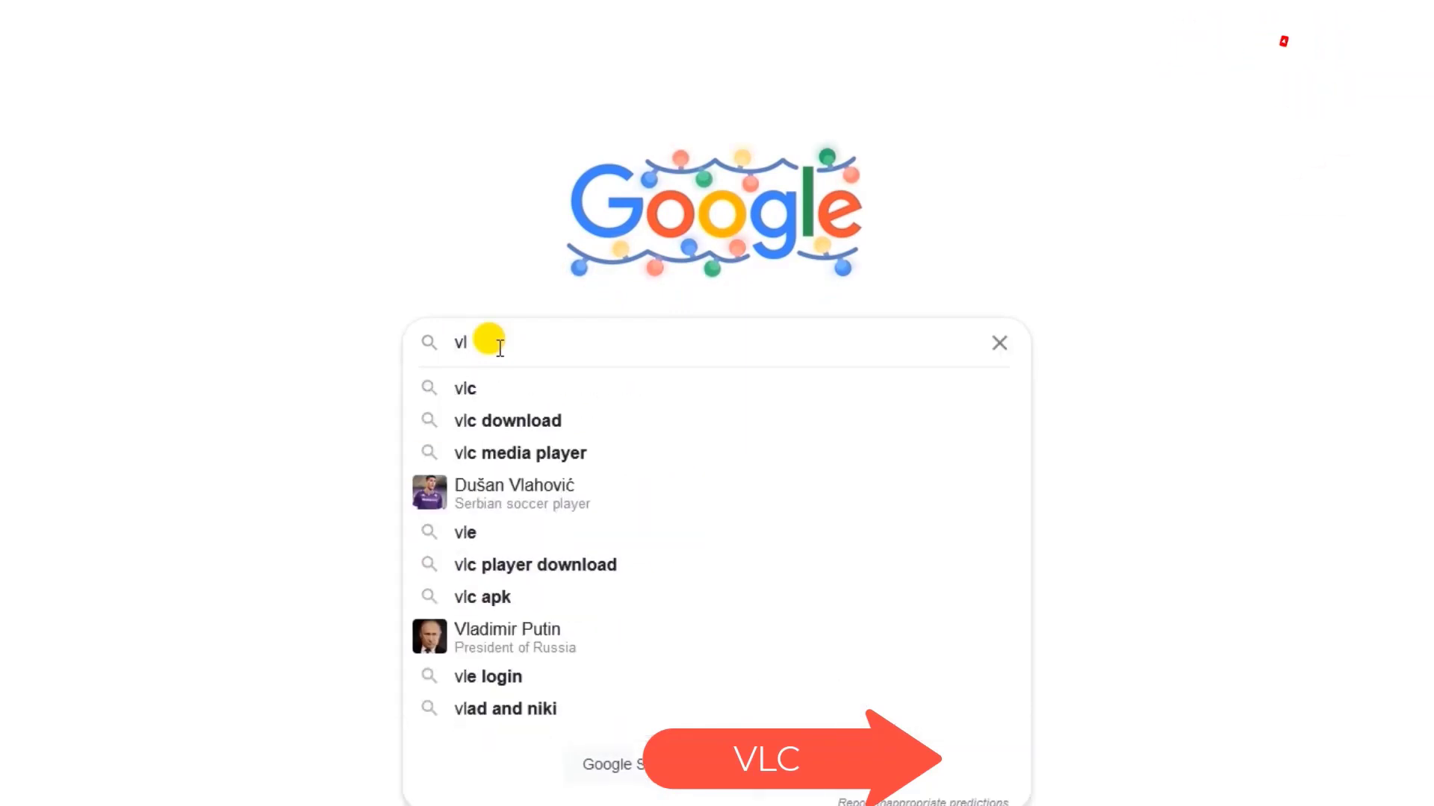
pyautogui.write('c')
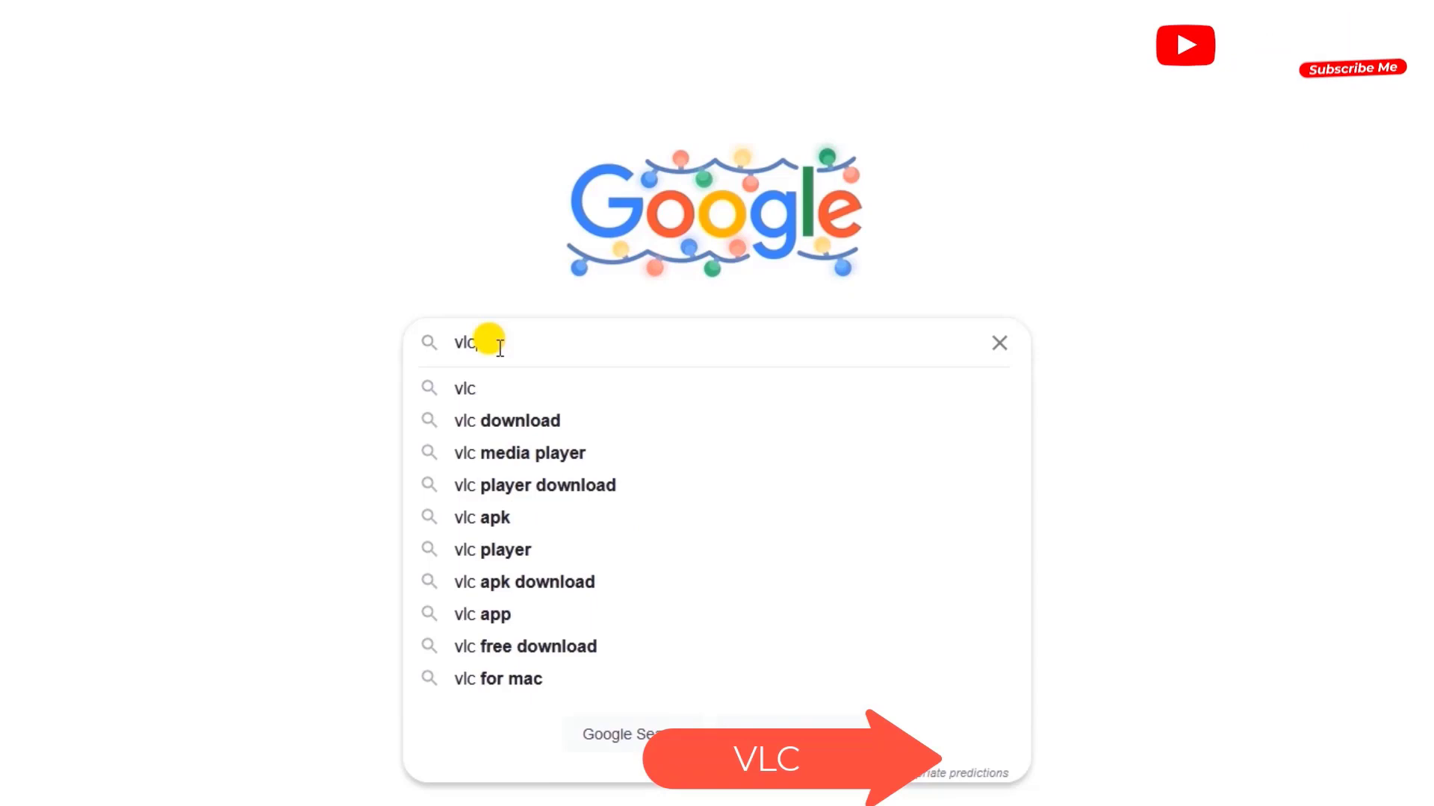
pyautogui.press('Return')
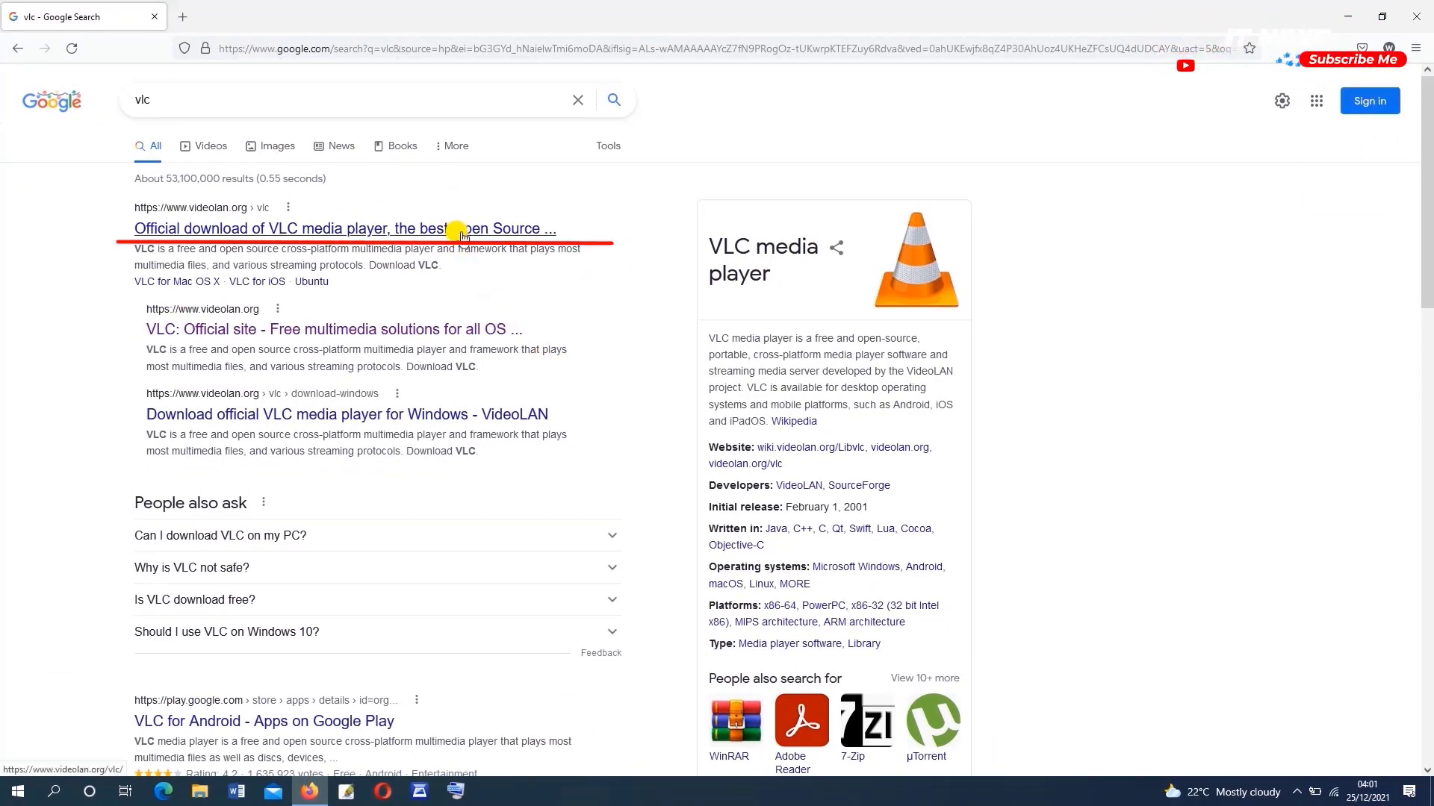
# Save the VLC 3.0.16 Windows installer from videolan.org and launch it from Downloads.
pyautogui.click(460, 234)
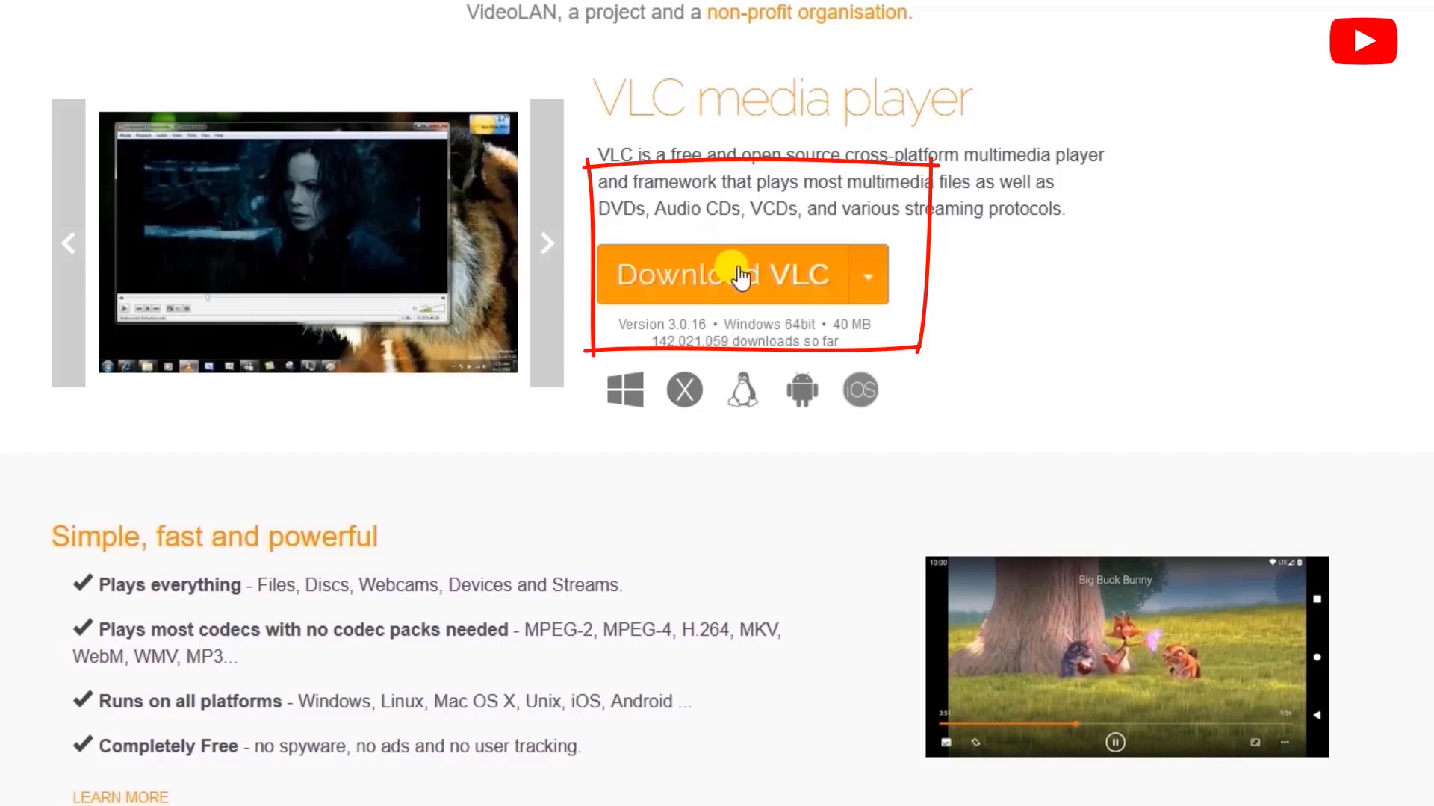
pyautogui.click(739, 274)
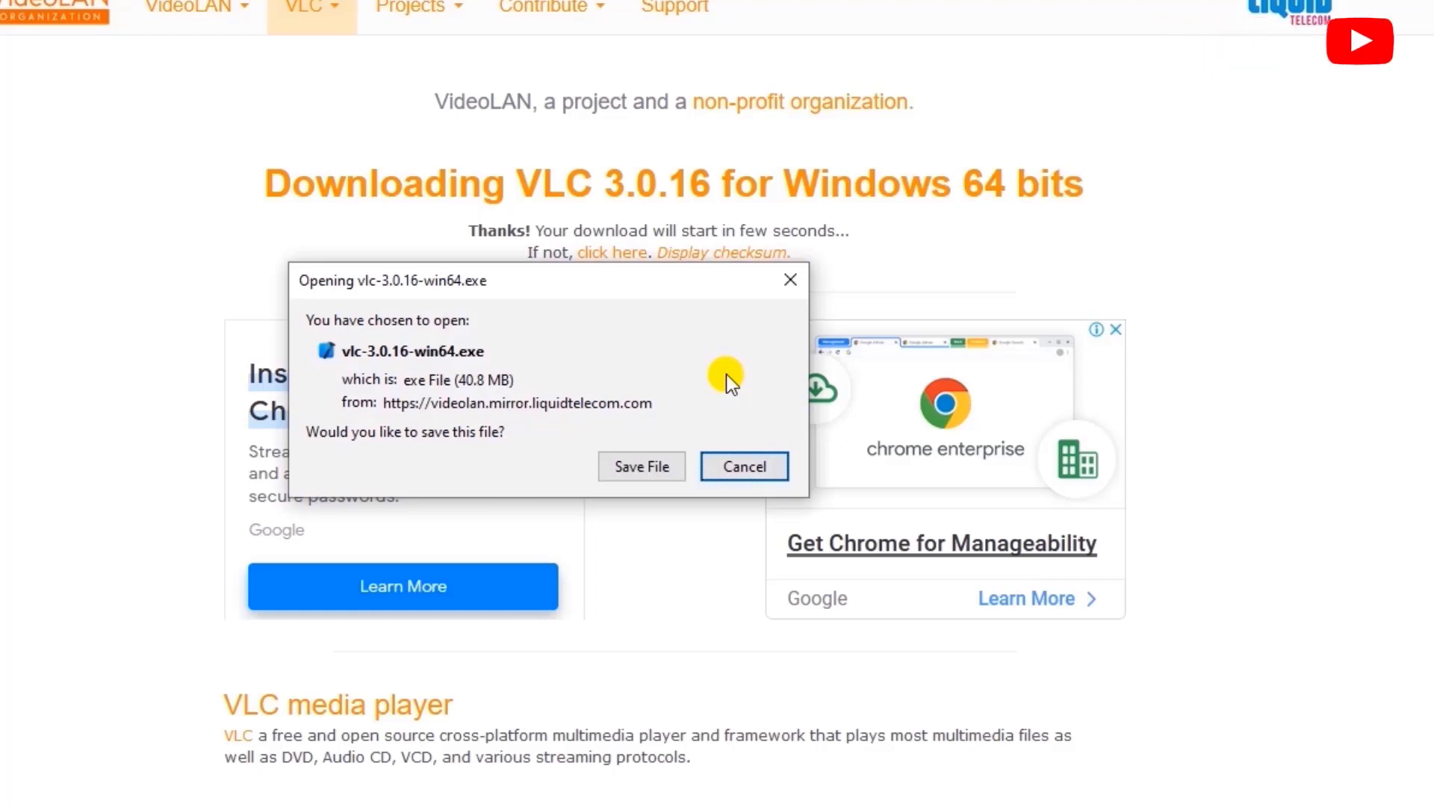
pyautogui.click(641, 466)
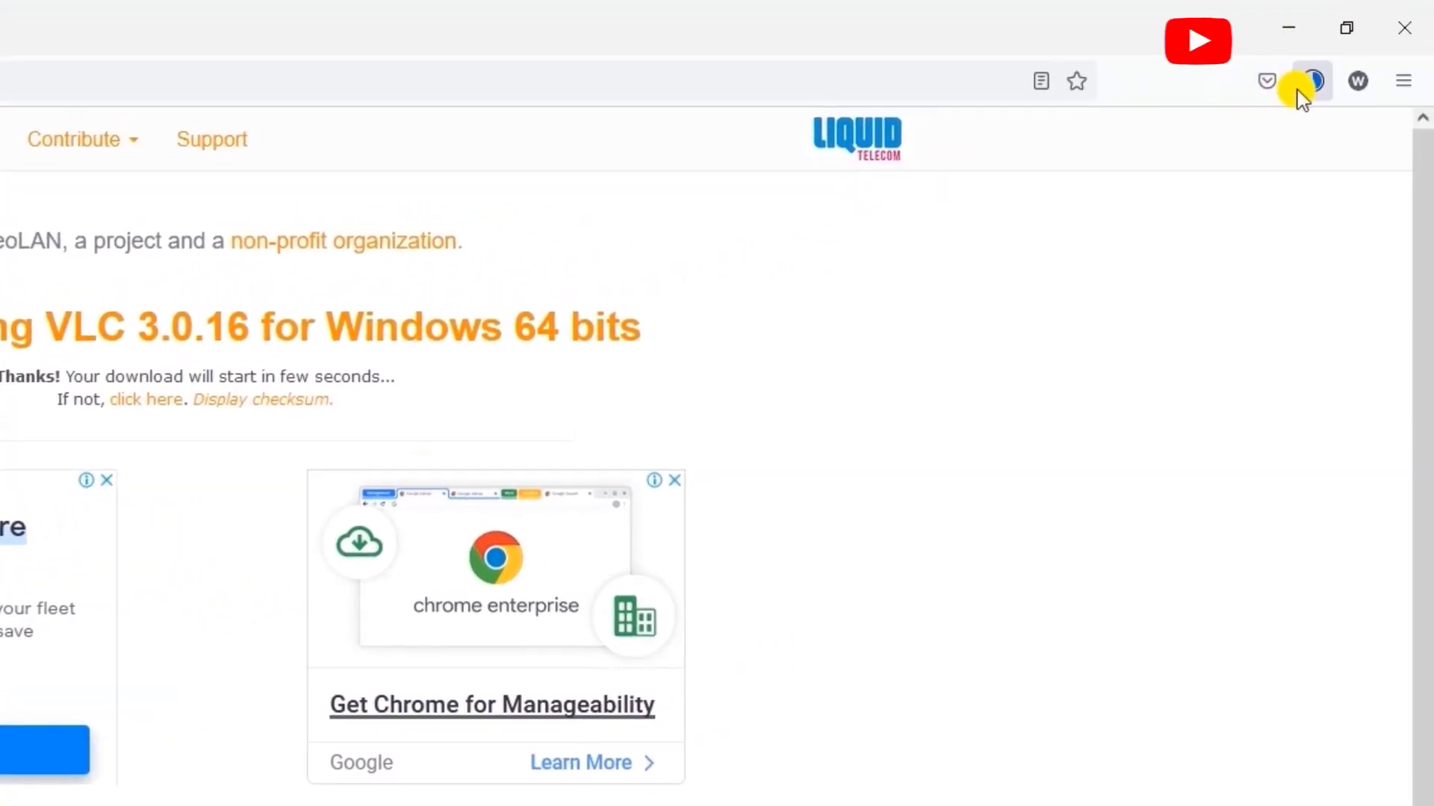
pyautogui.click(1310, 82)
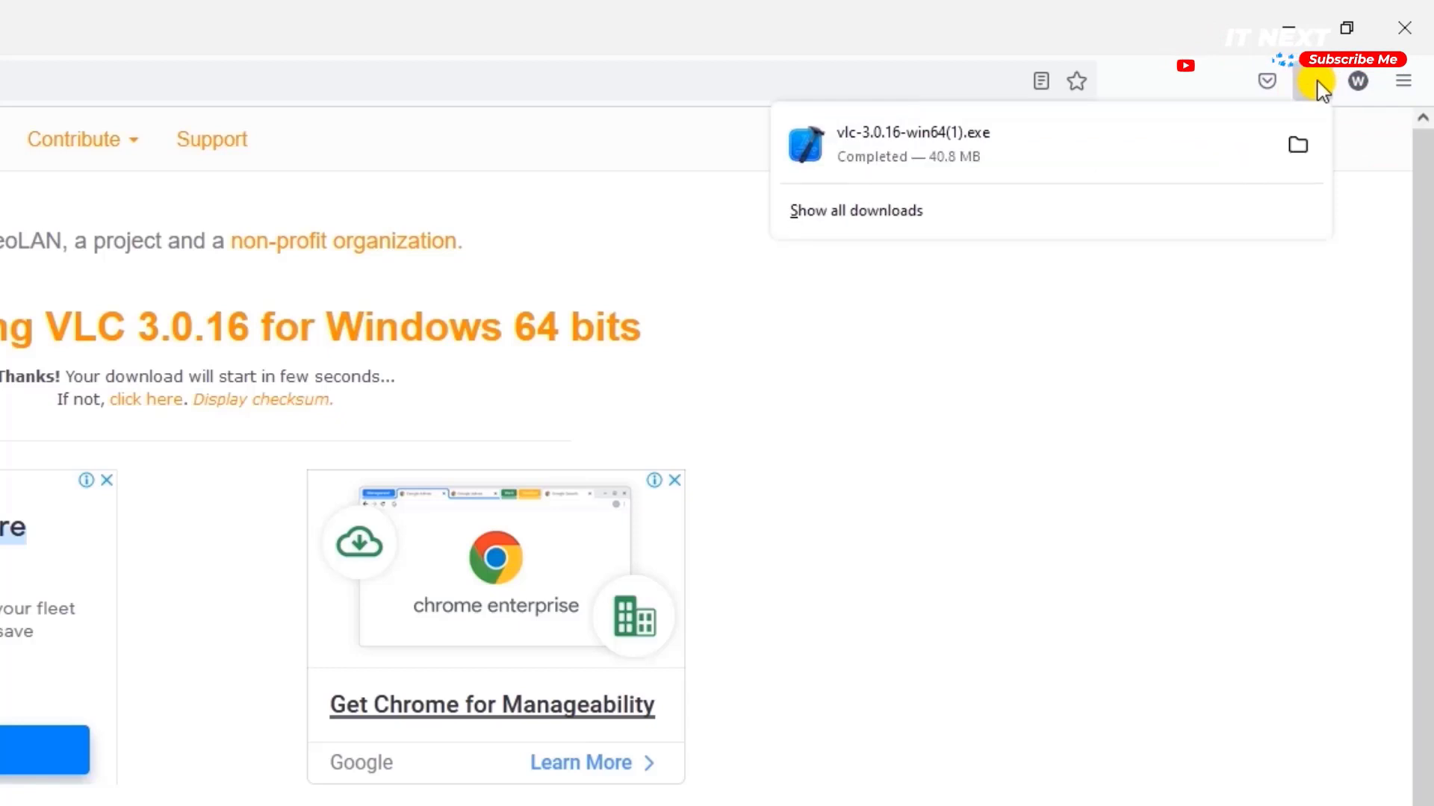
pyautogui.rightClick(1297, 143)
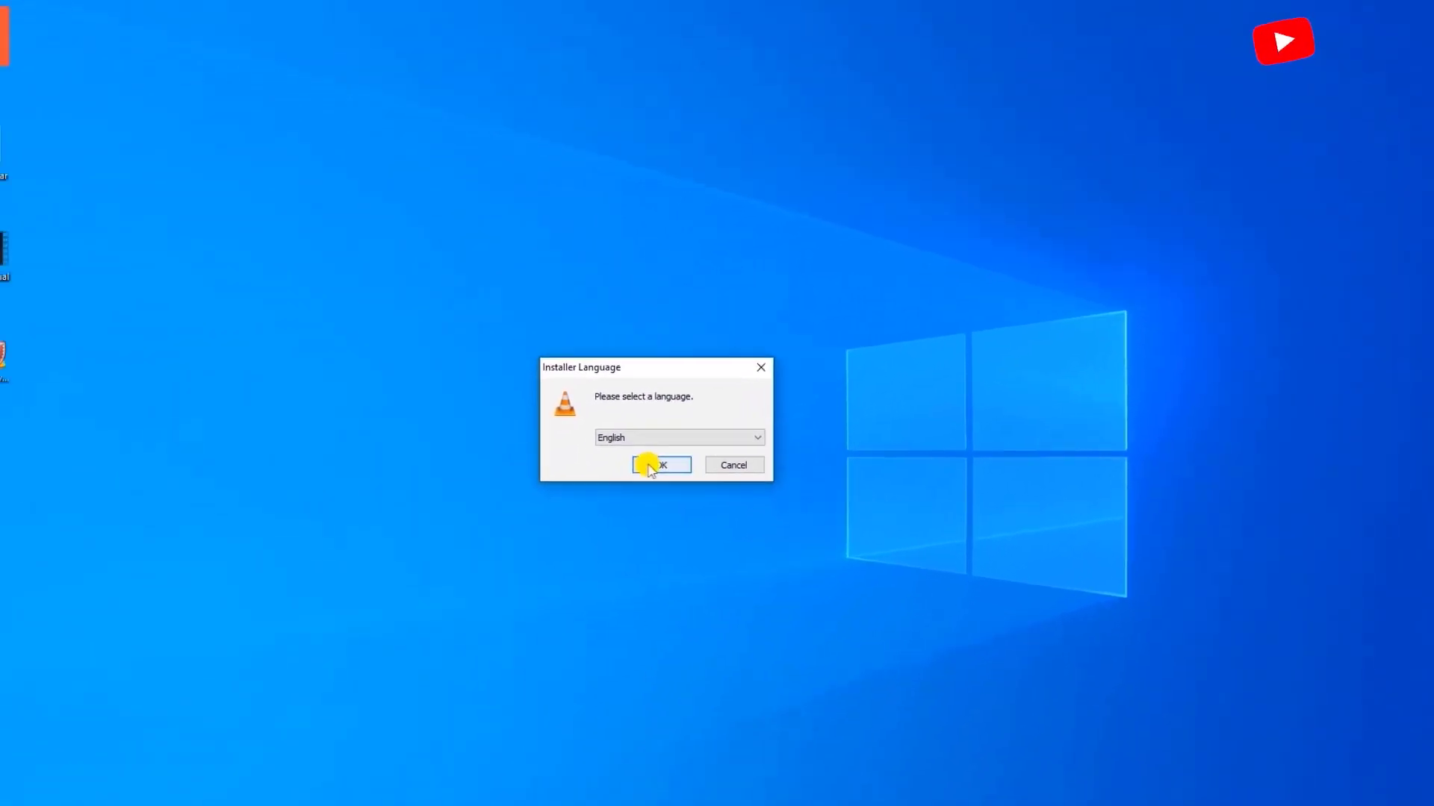
# Run VLC setup with the default license, components and install folder, finishing with VLC launched.
pyautogui.click(797, 514)
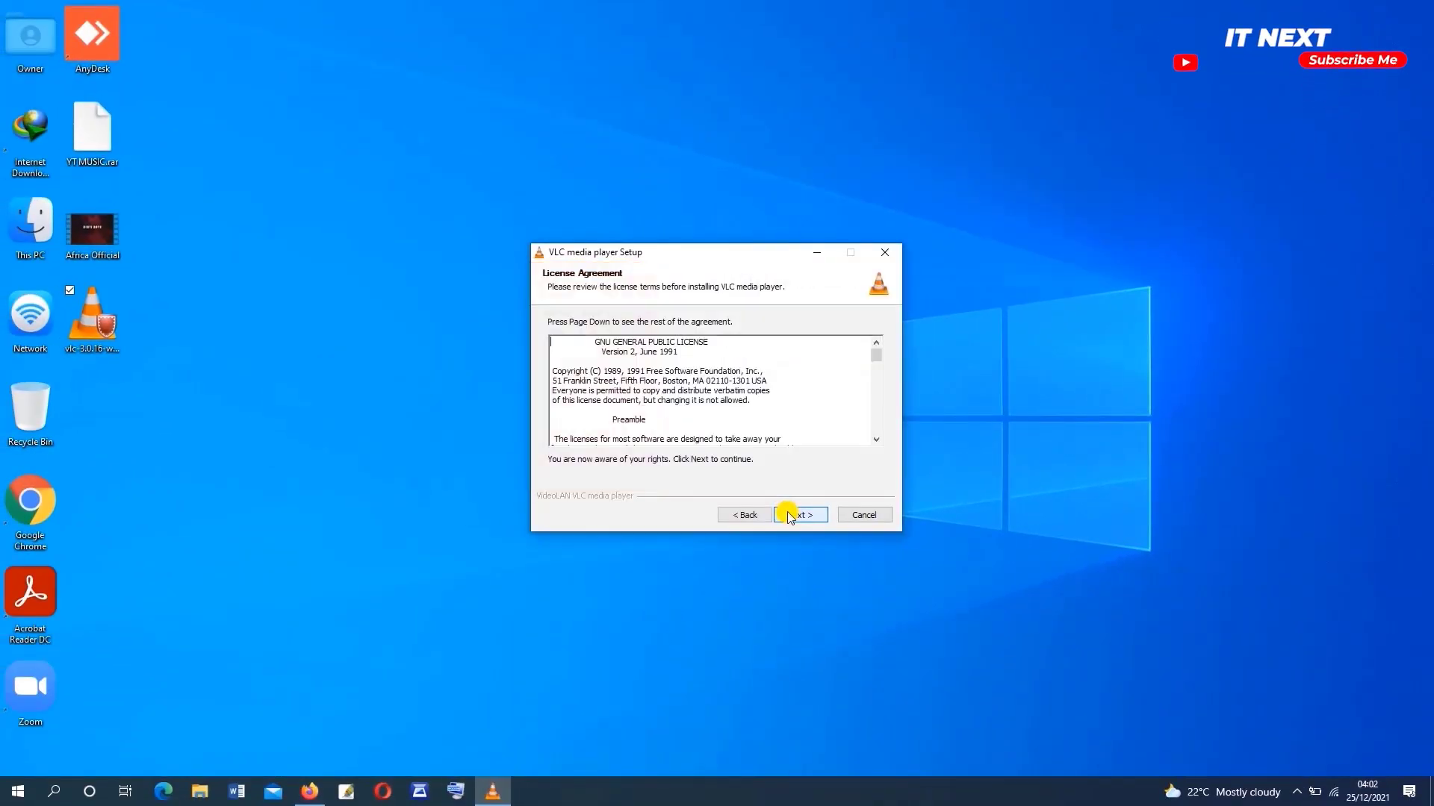
pyautogui.click(796, 516)
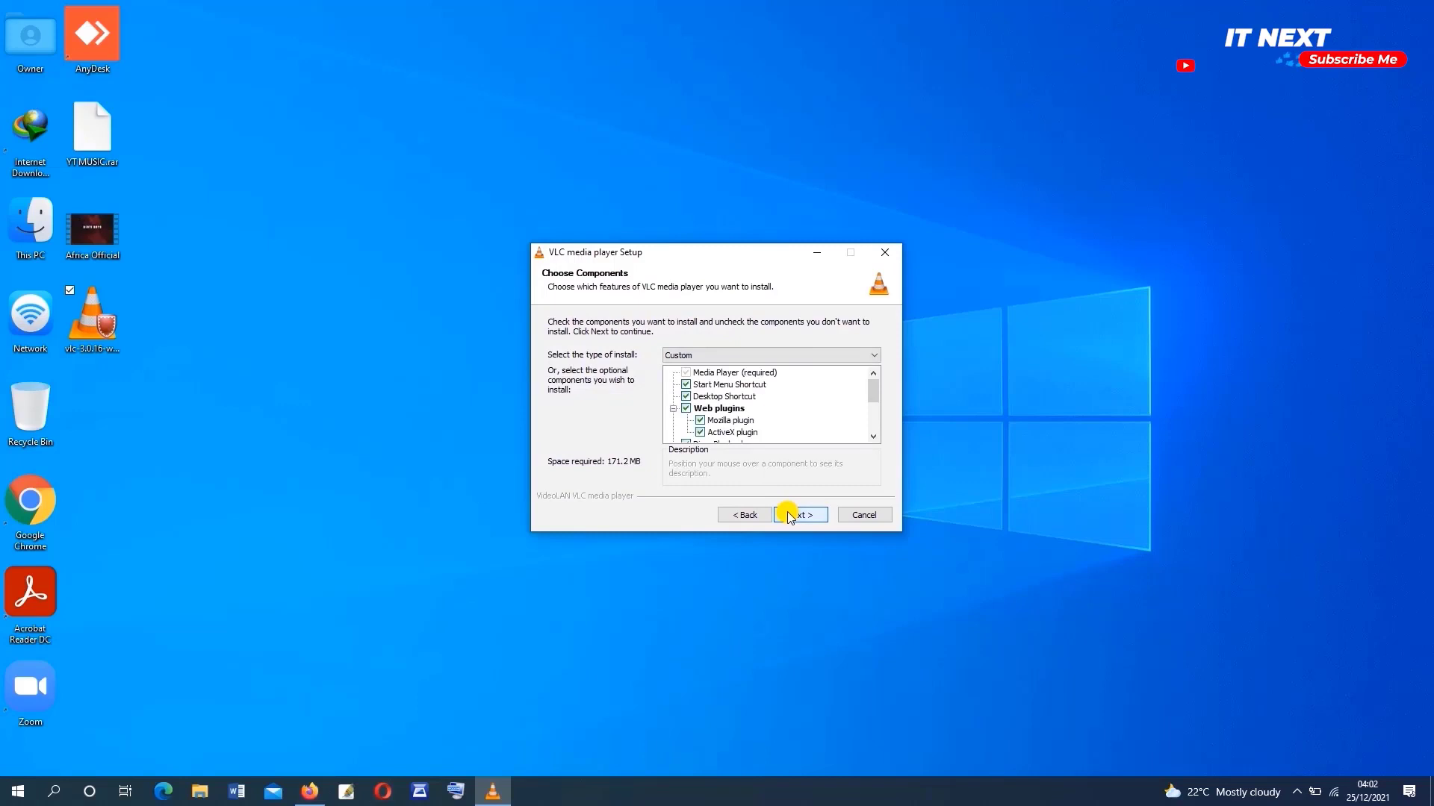
pyautogui.click(796, 516)
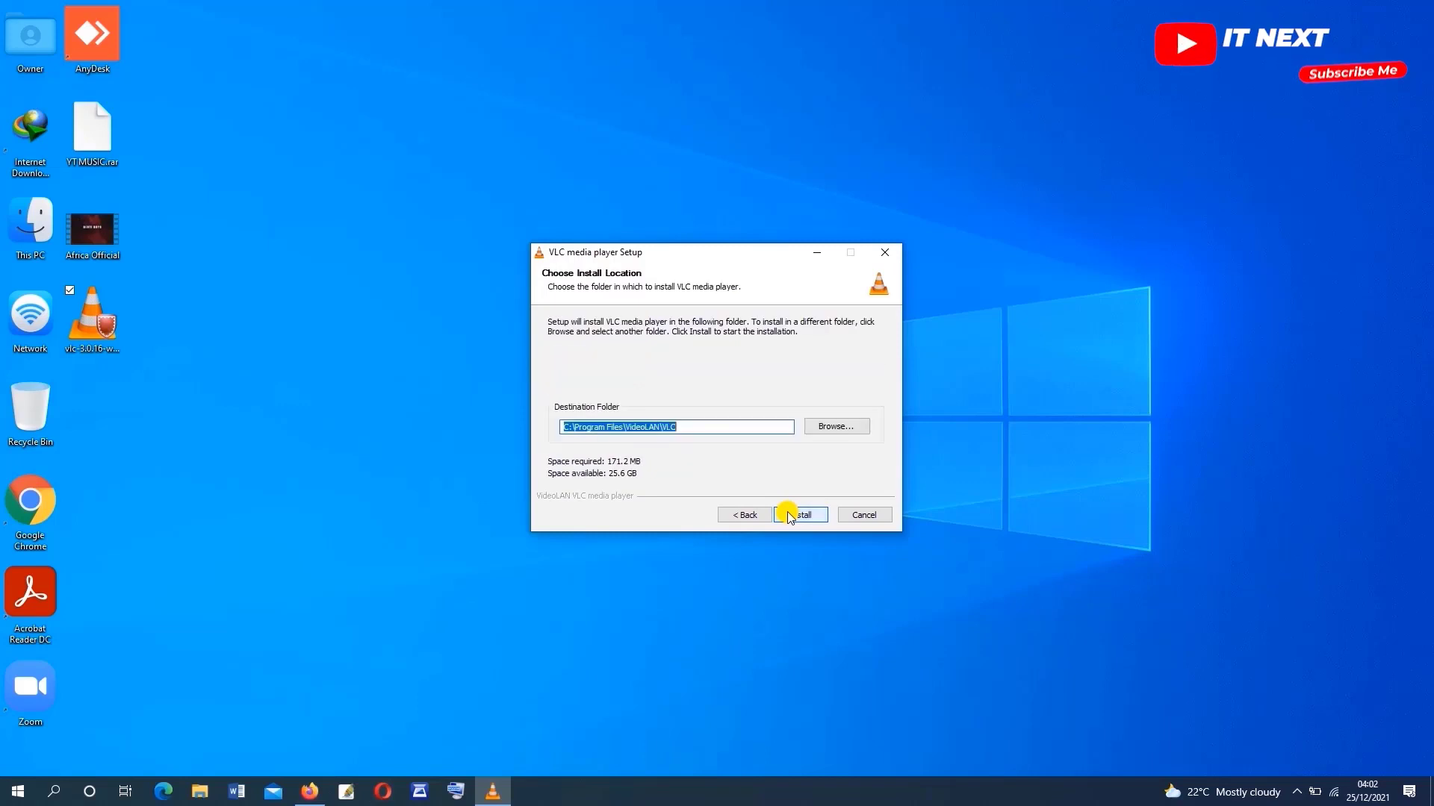
pyautogui.click(794, 517)
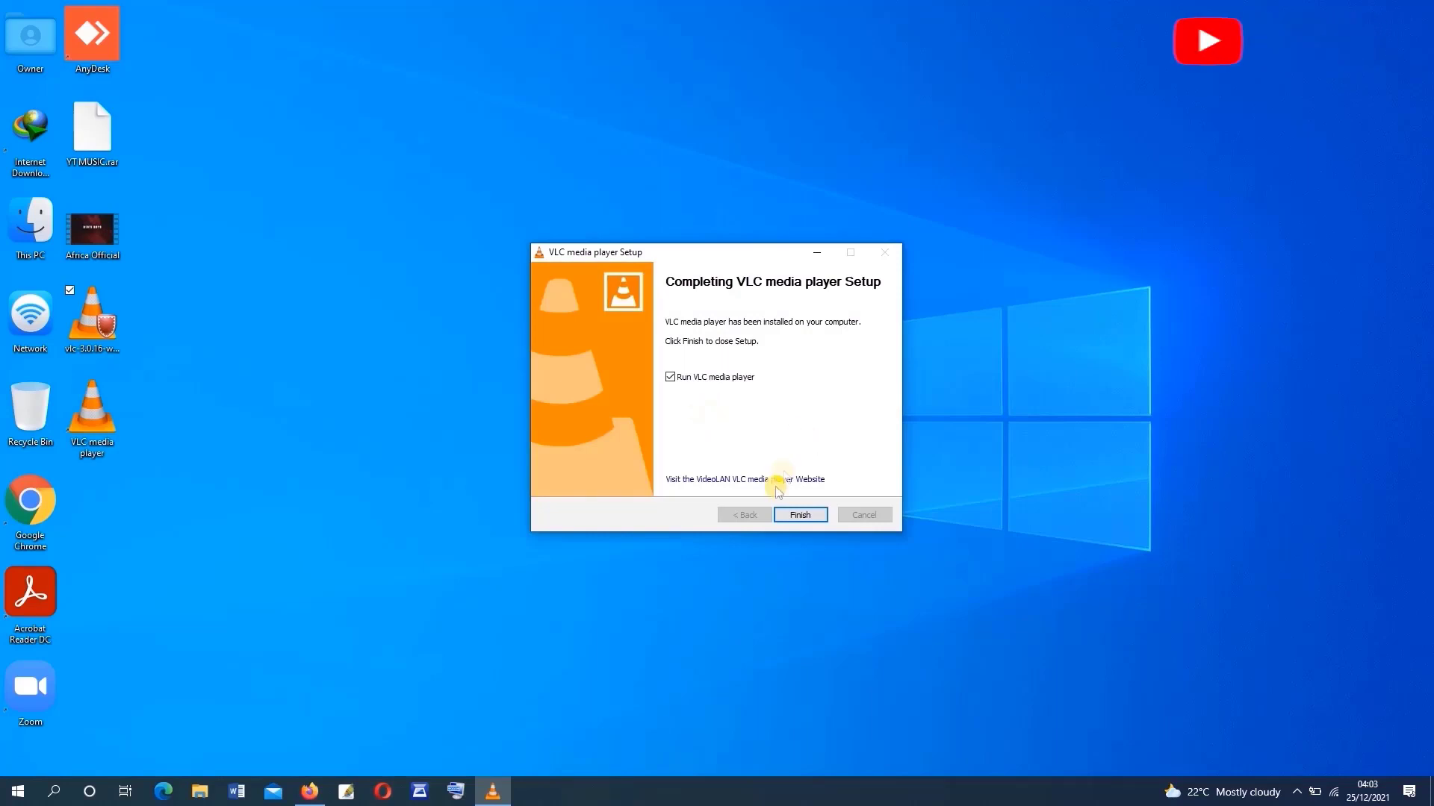
pyautogui.click(799, 515)
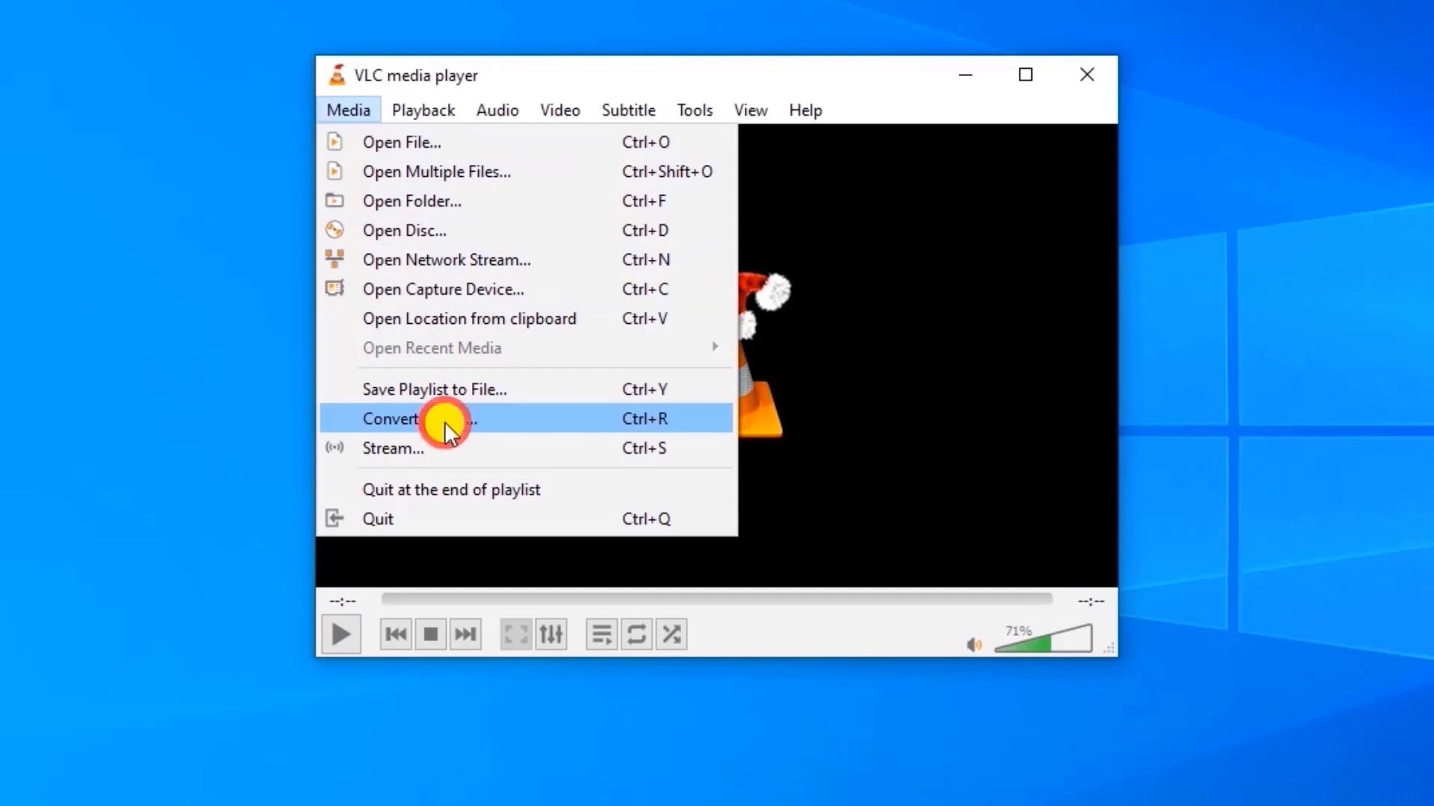
# Add Africa Official.mp4 from the Desktop as the source file in Open Media.
pyautogui.click(445, 422)
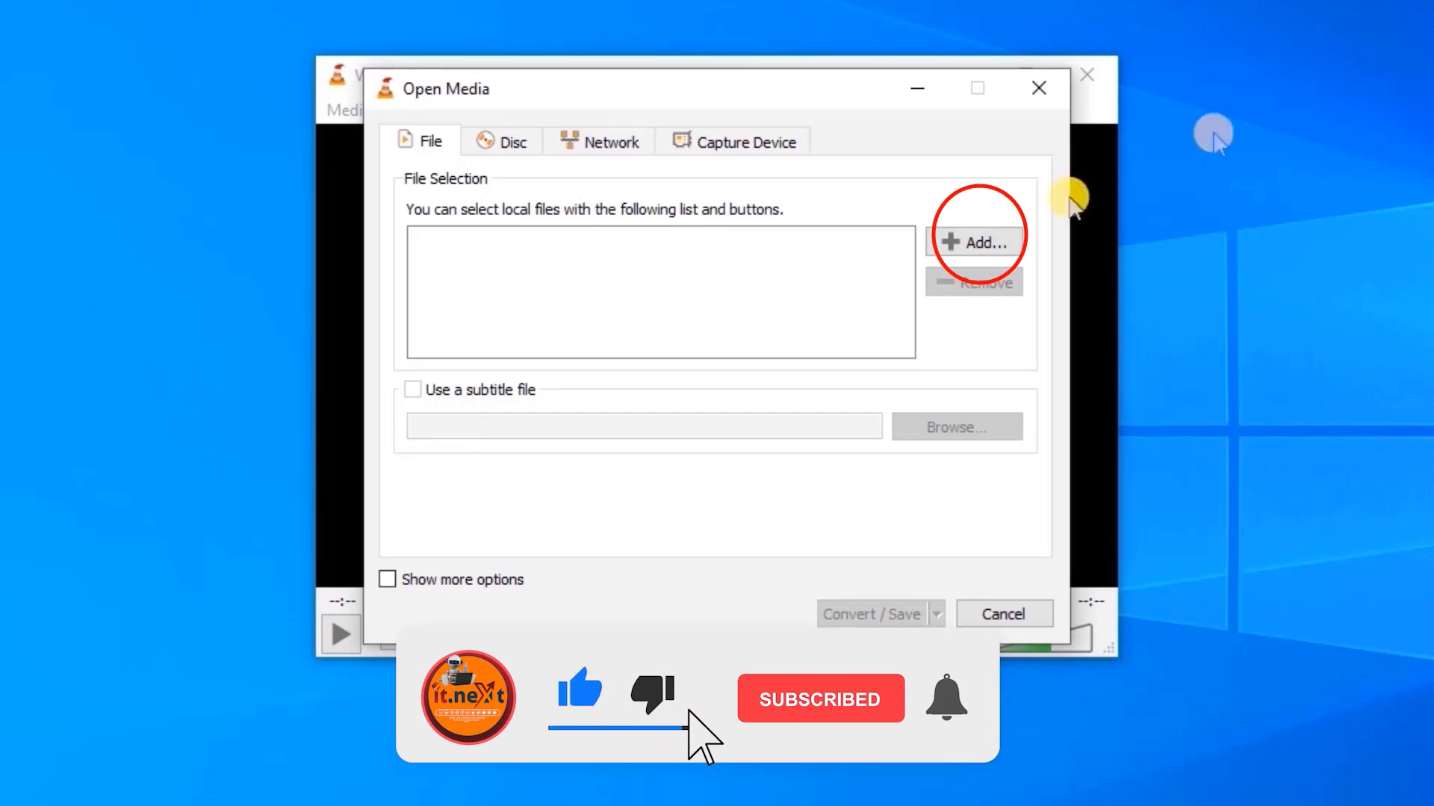
pyautogui.click(975, 241)
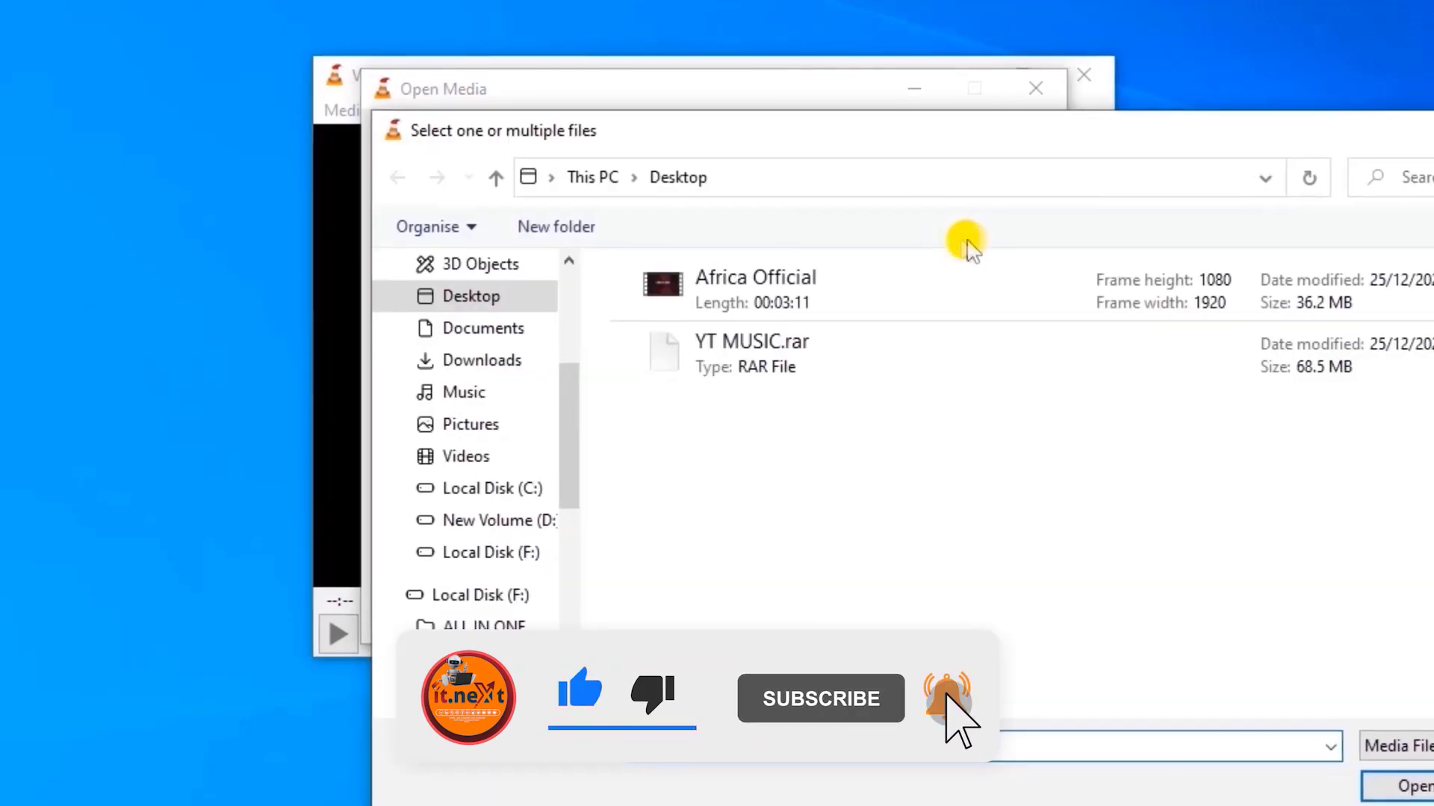
pyautogui.moveTo(966, 136); pyautogui.dragTo(355, 15)
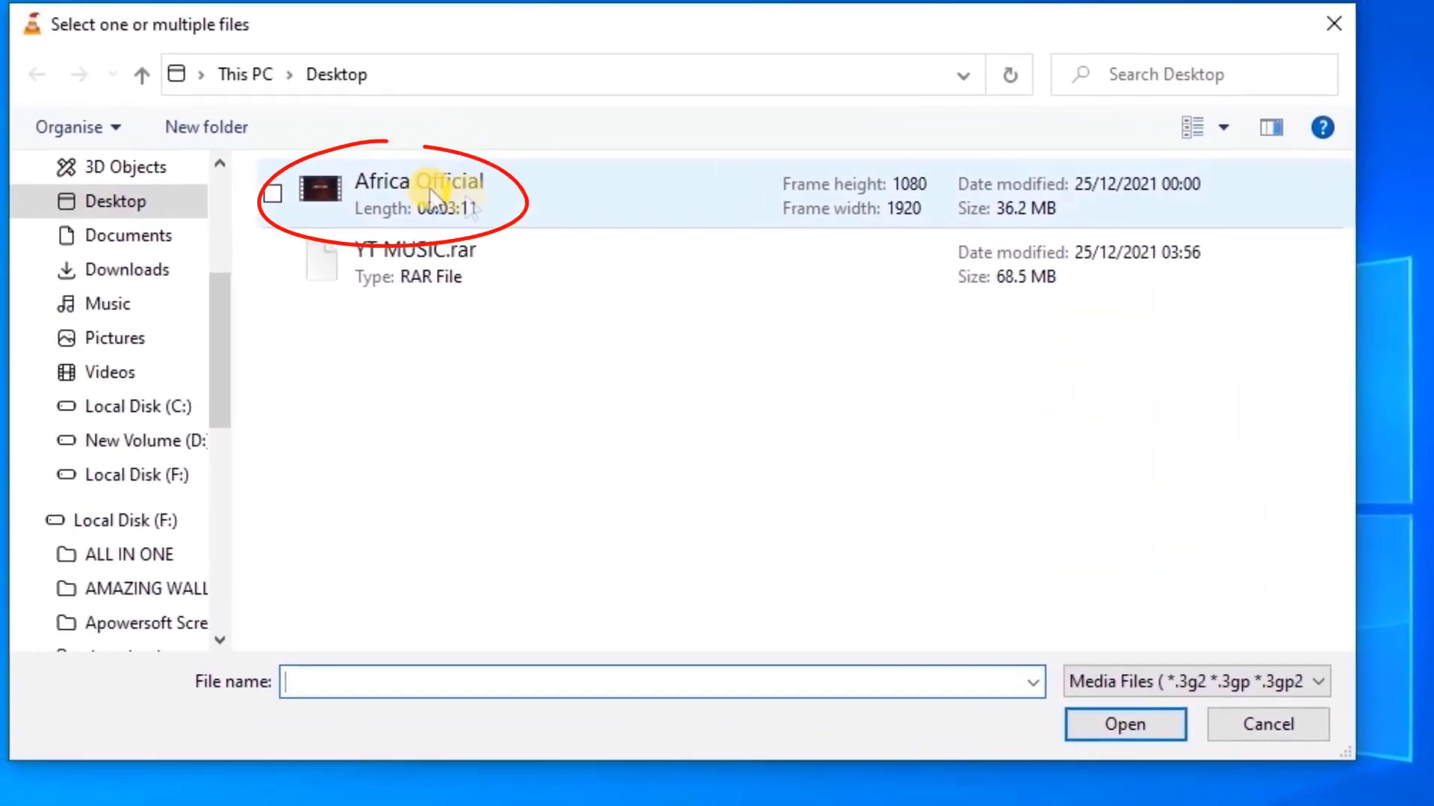
pyautogui.click(493, 182)
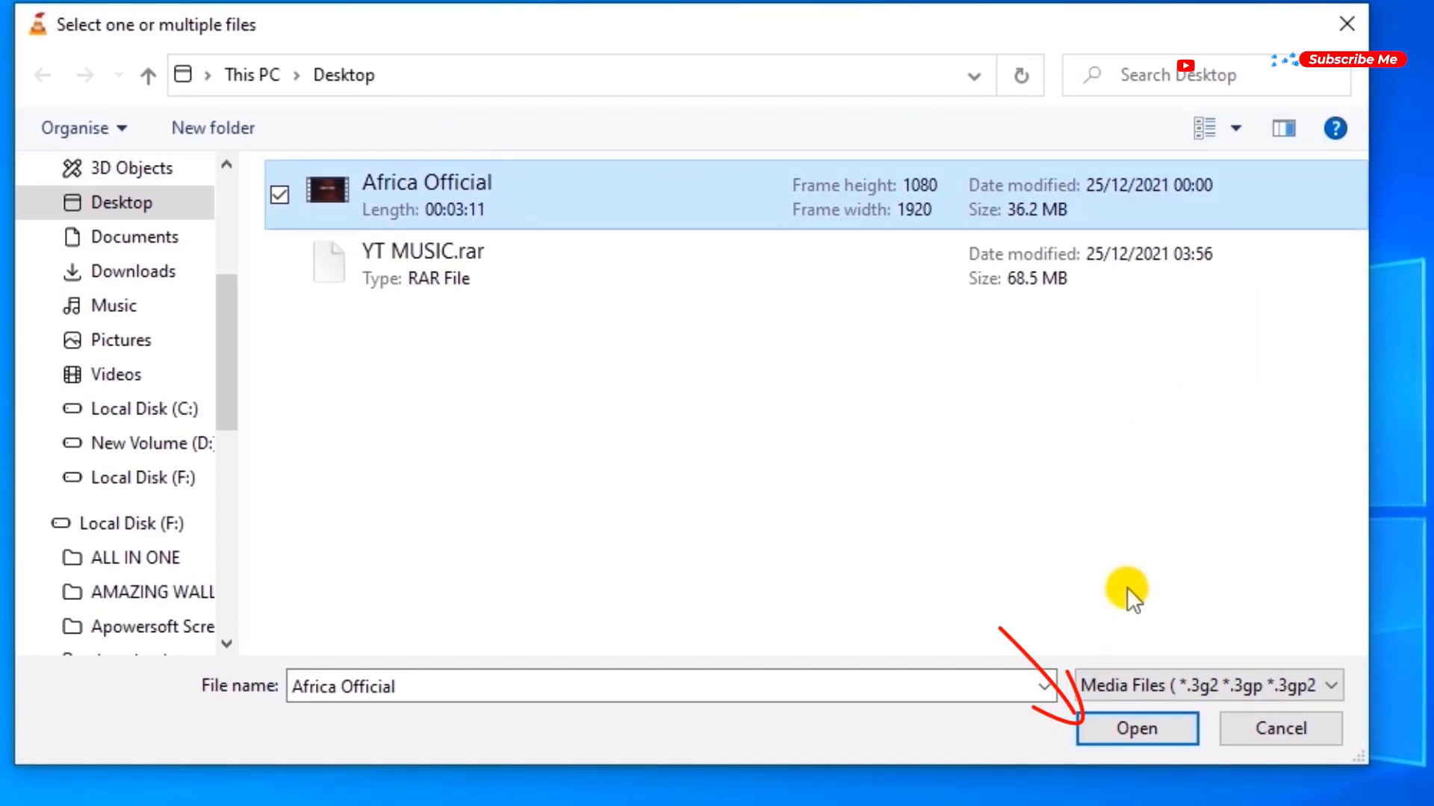
pyautogui.click(1144, 734)
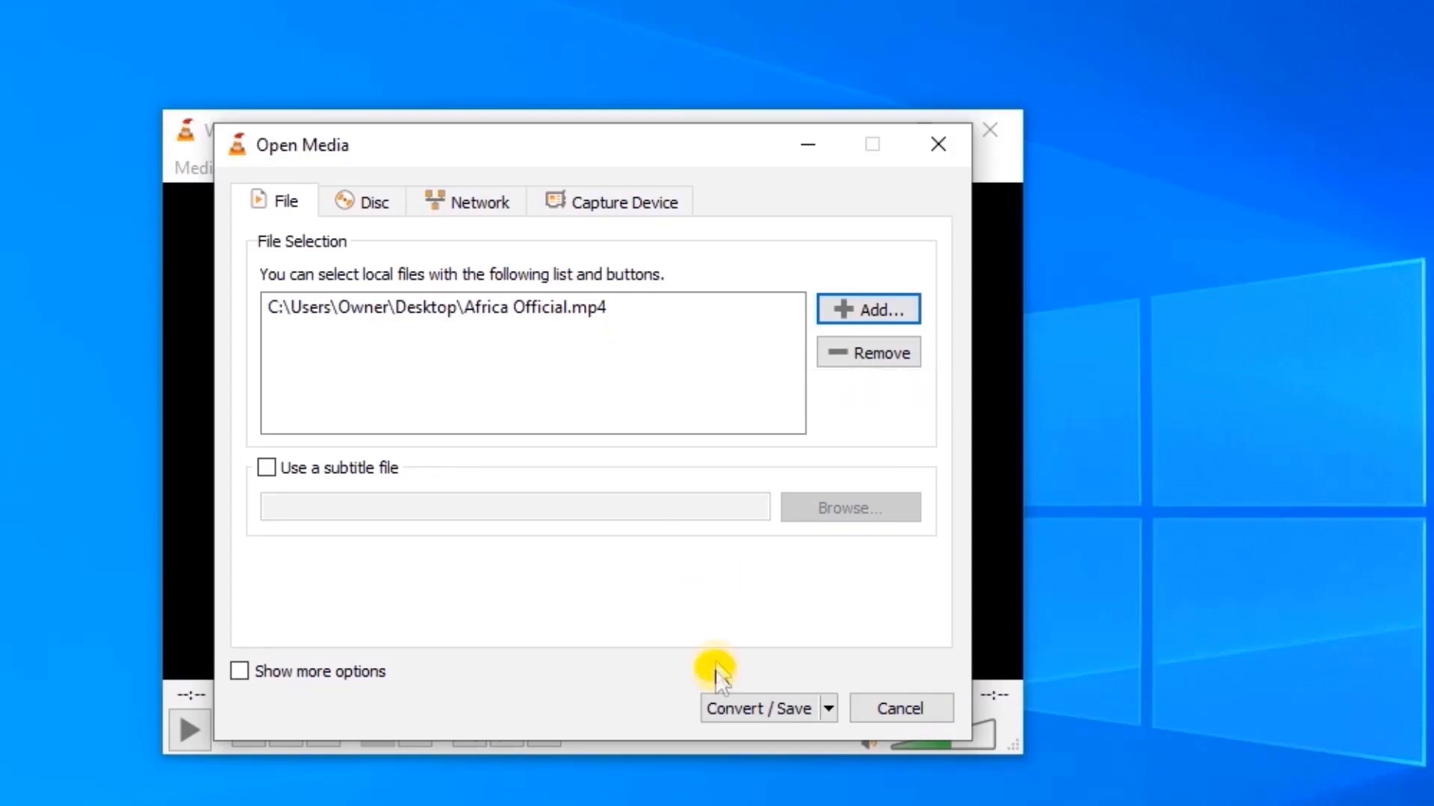
# Choose the Audio - MP3 conversion profile for Africa Official.mp4.
pyautogui.click(736, 709)
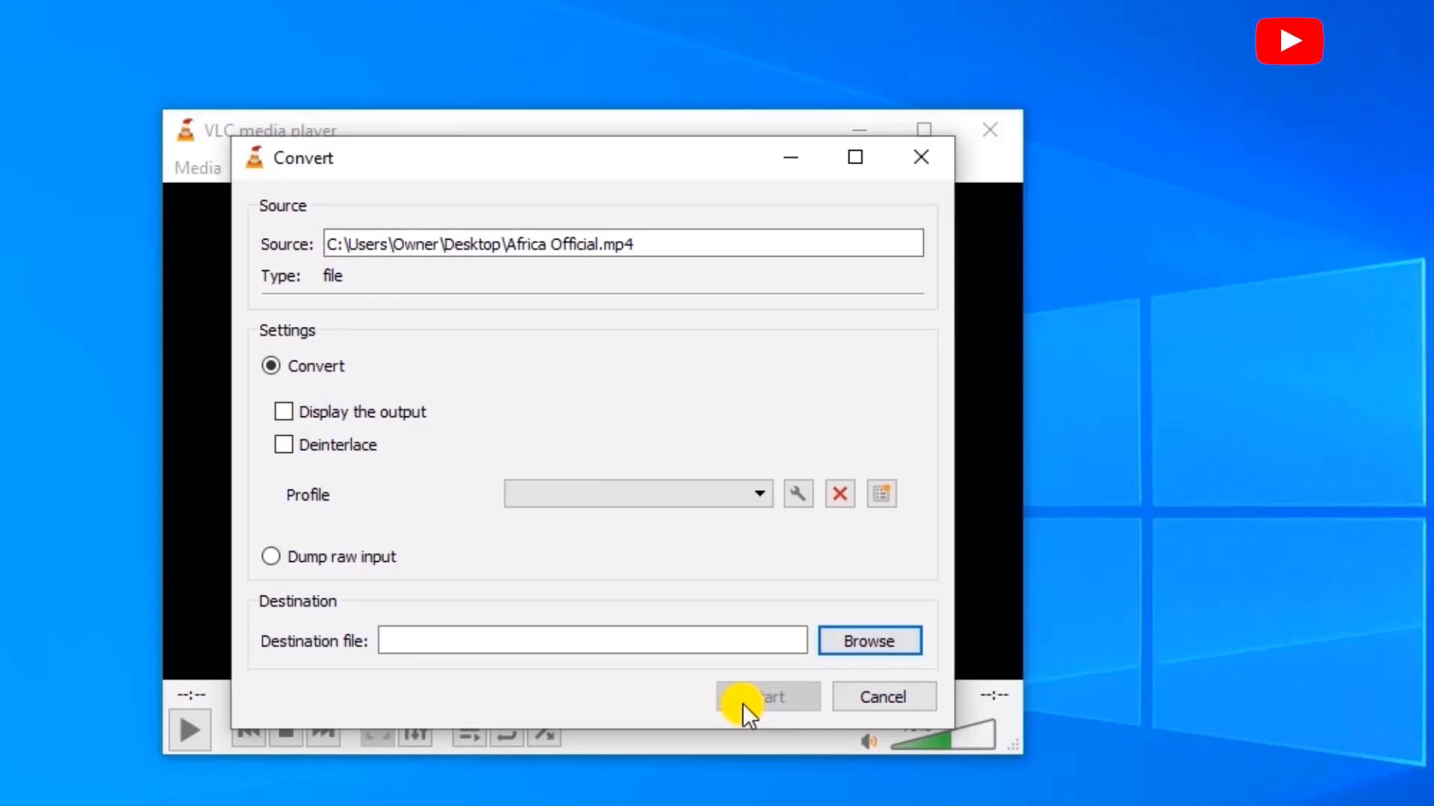
pyautogui.click(731, 495)
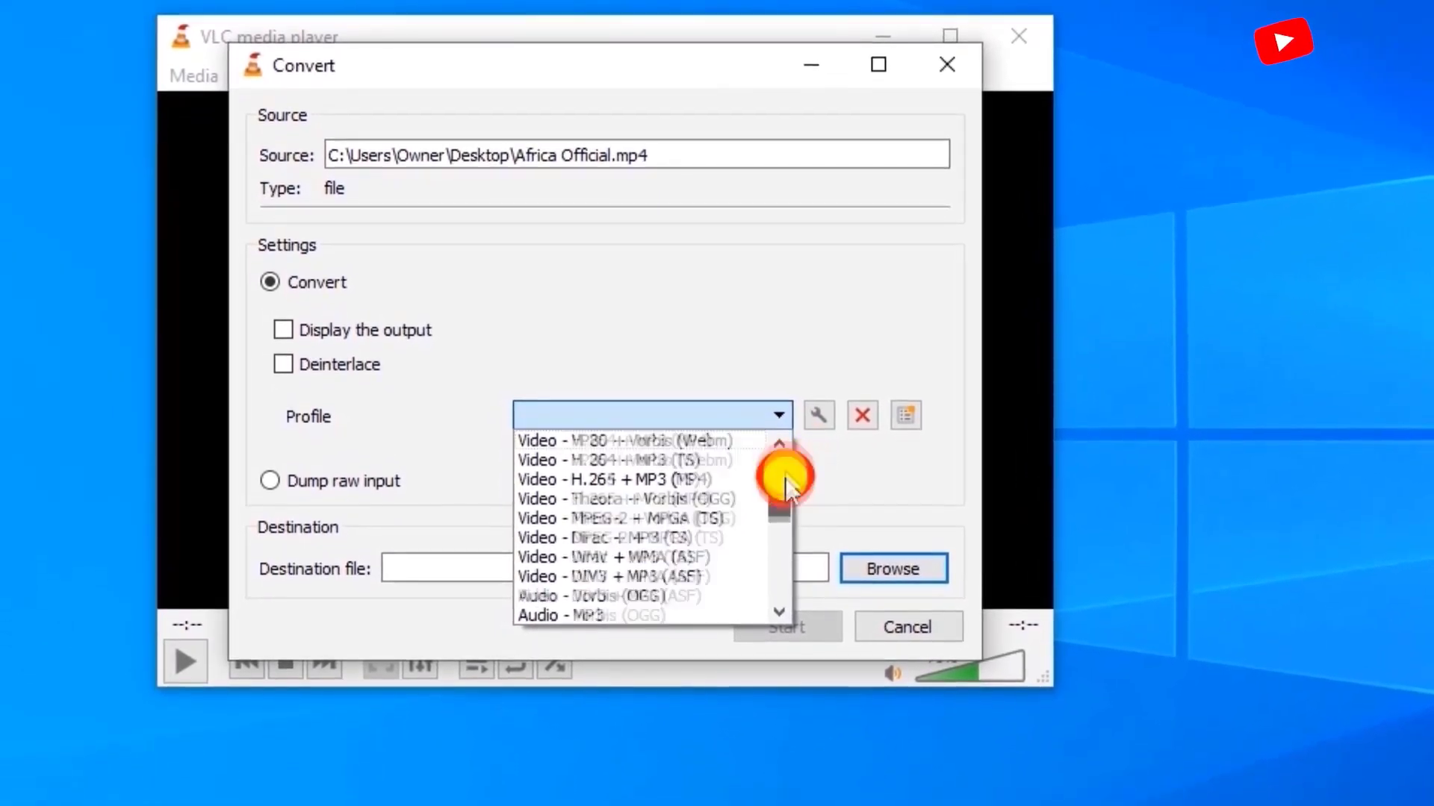
pyautogui.moveTo(785, 472); pyautogui.dragTo(784, 501)
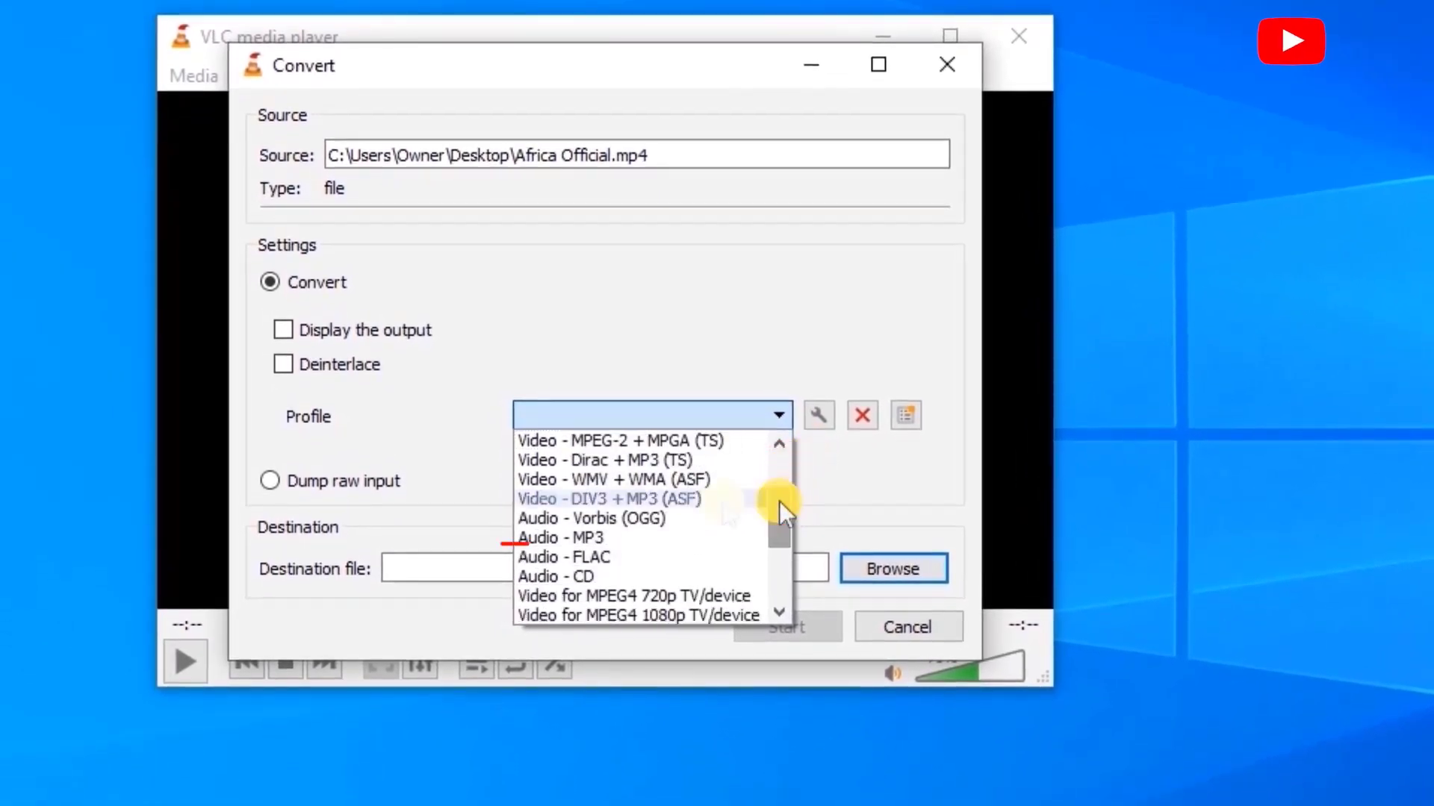
pyautogui.click(557, 539)
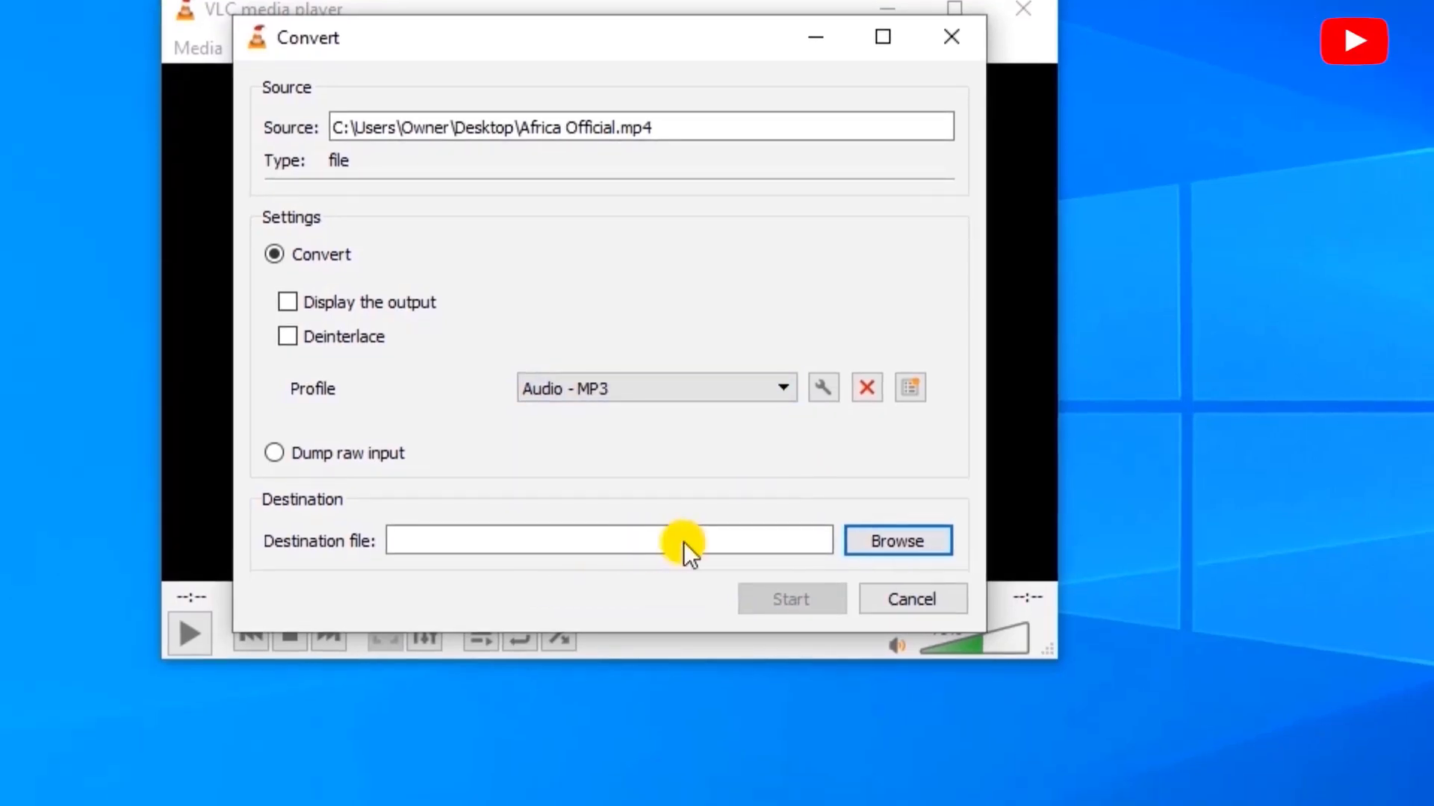
# Set the conversion destination to Africa Official.mp3 on the Desktop.
pyautogui.click(915, 536)
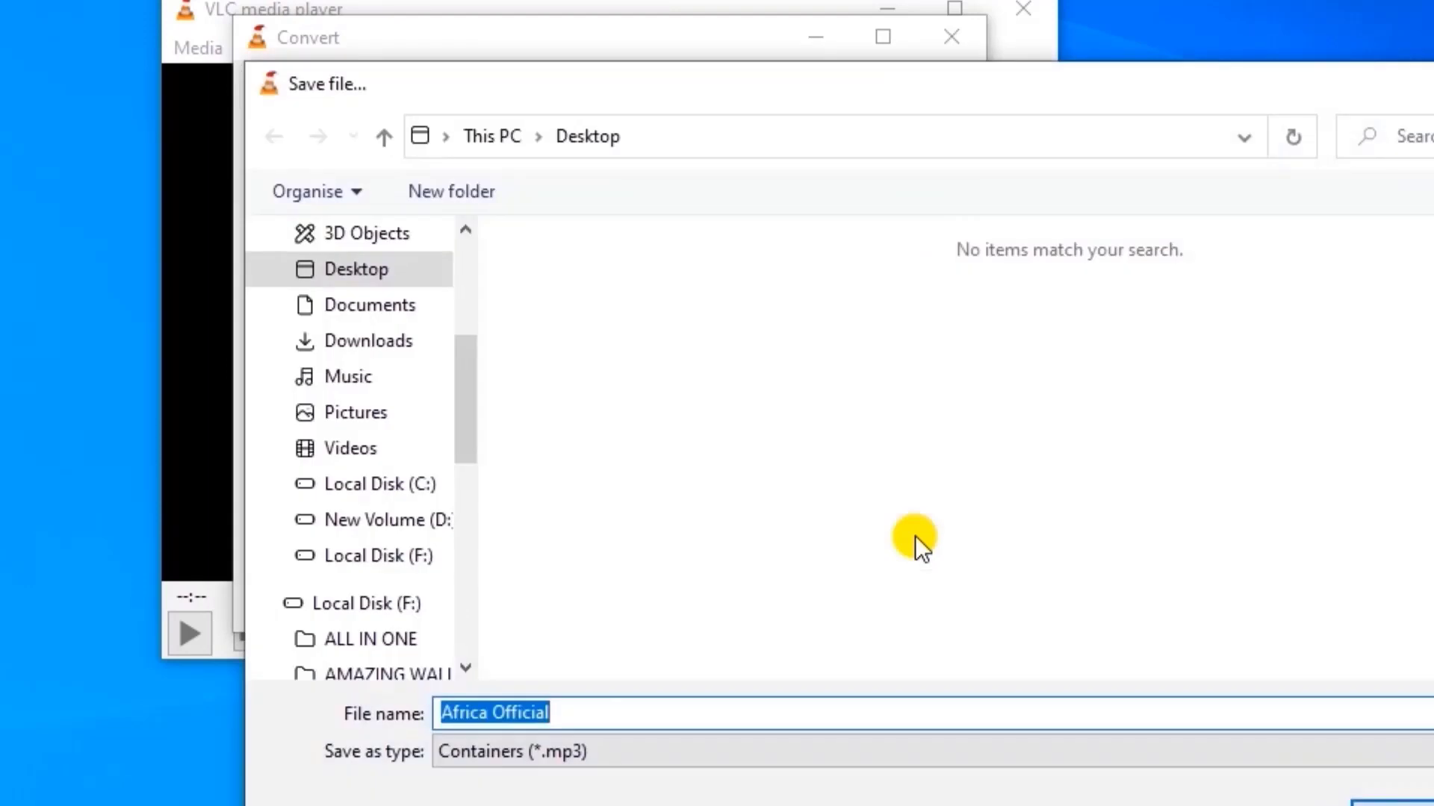
pyautogui.click(555, 712)
pyautogui.write('.')
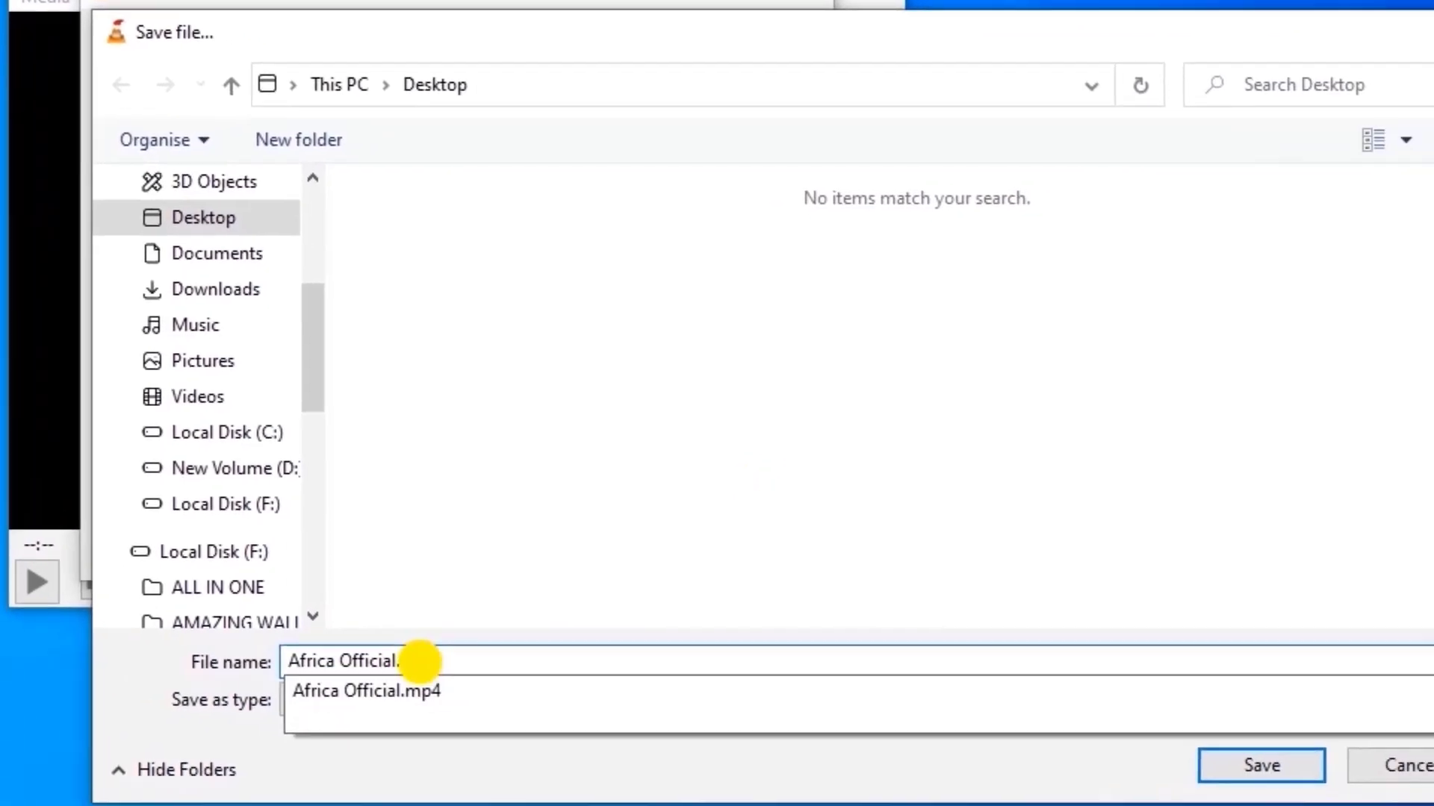
pyautogui.write('mp3')
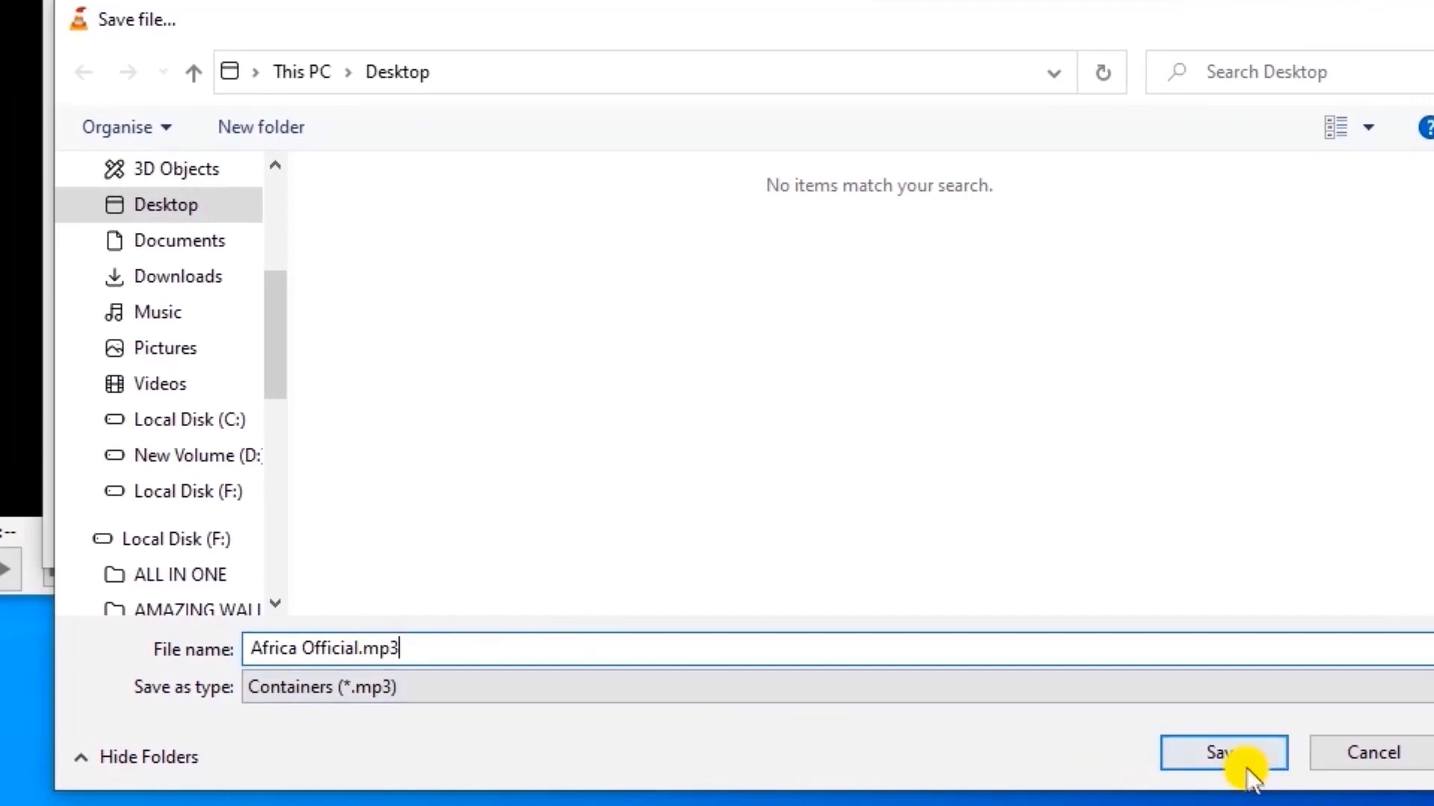
pyautogui.click(1224, 752)
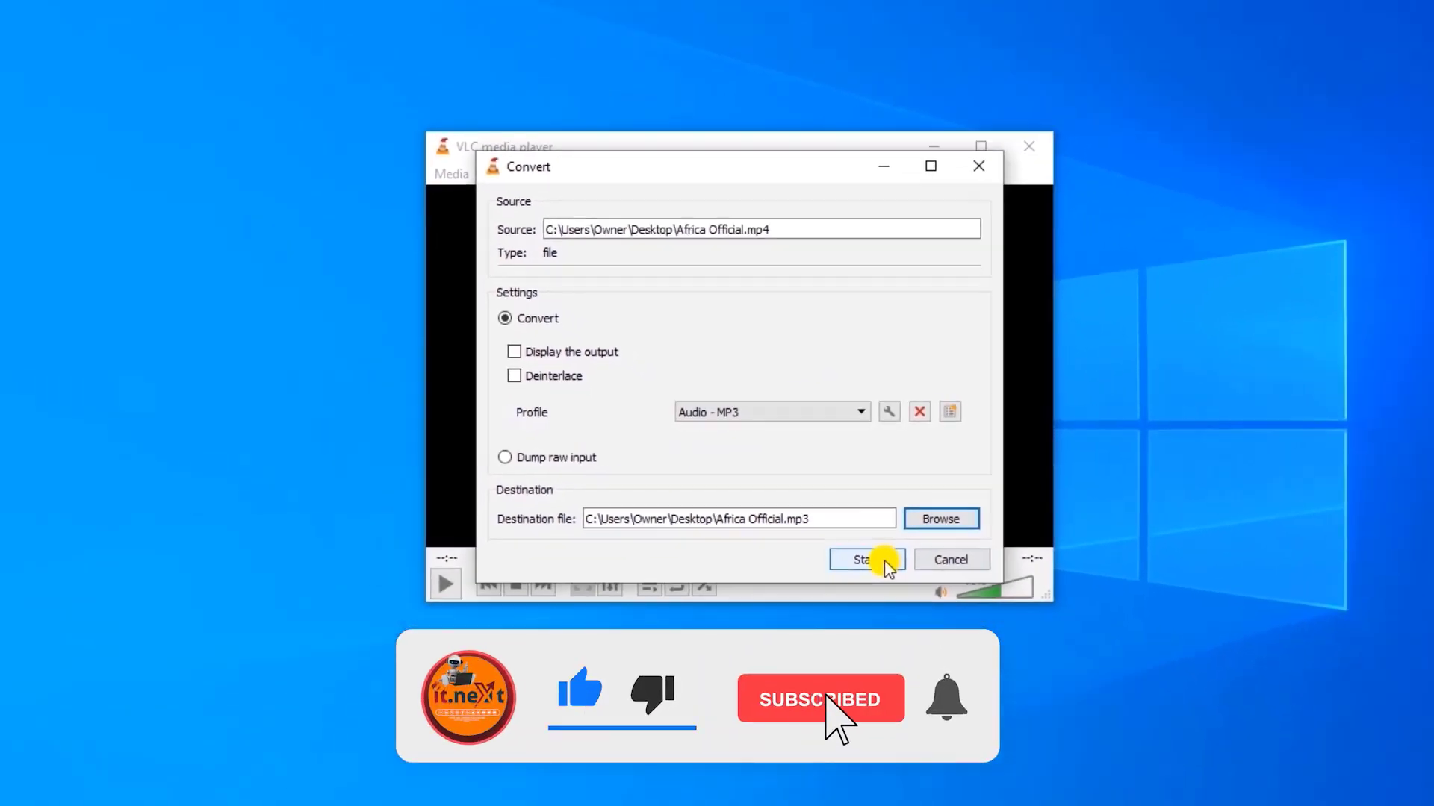
# Start converting Africa Official.mp4 to MP3 and let it run to completion.
pyautogui.click(821, 517)
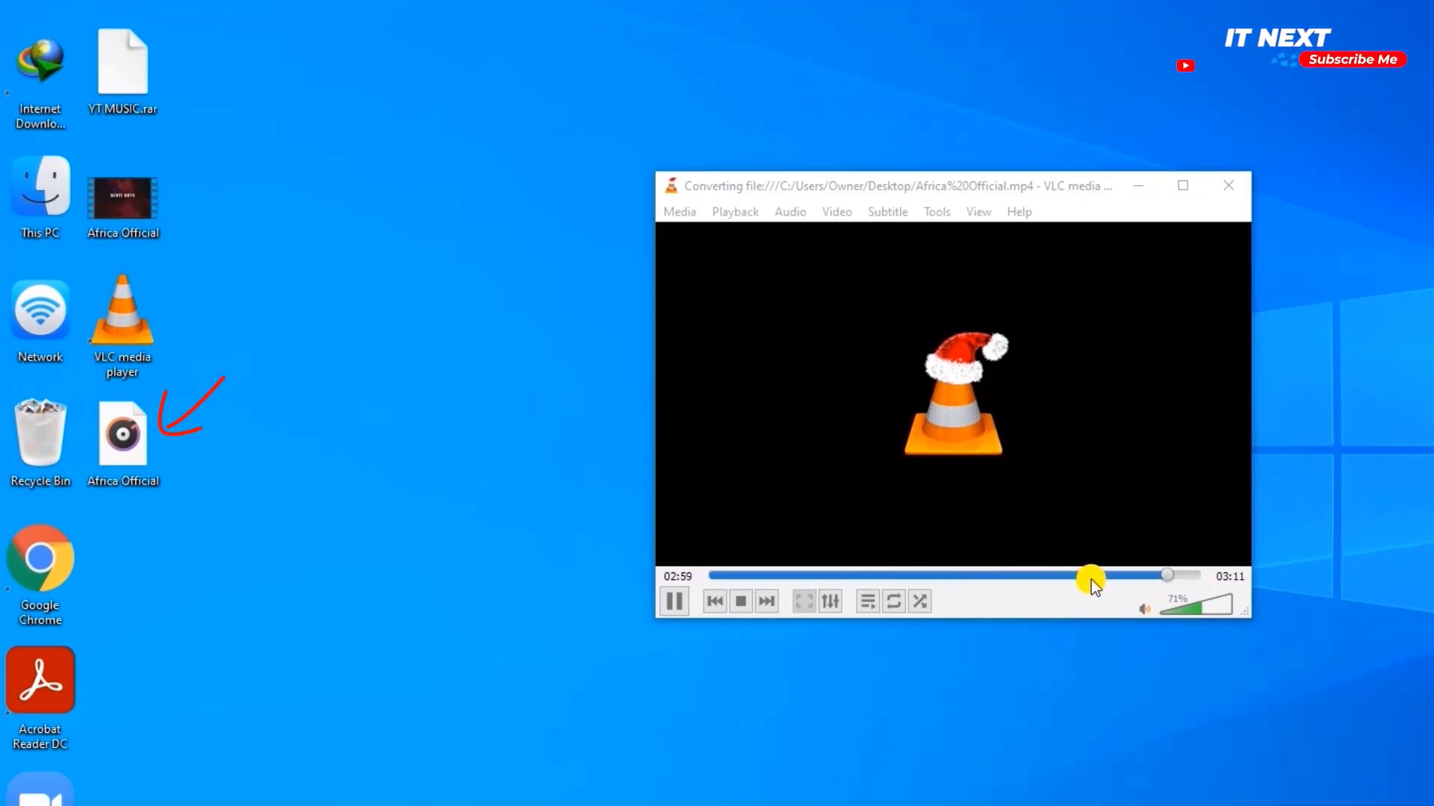
# Move VLC aside and place the Africa Official MP3 and video icons side by side mid-desktop.
pyautogui.moveTo(1036, 191); pyautogui.dragTo(1412, 258)
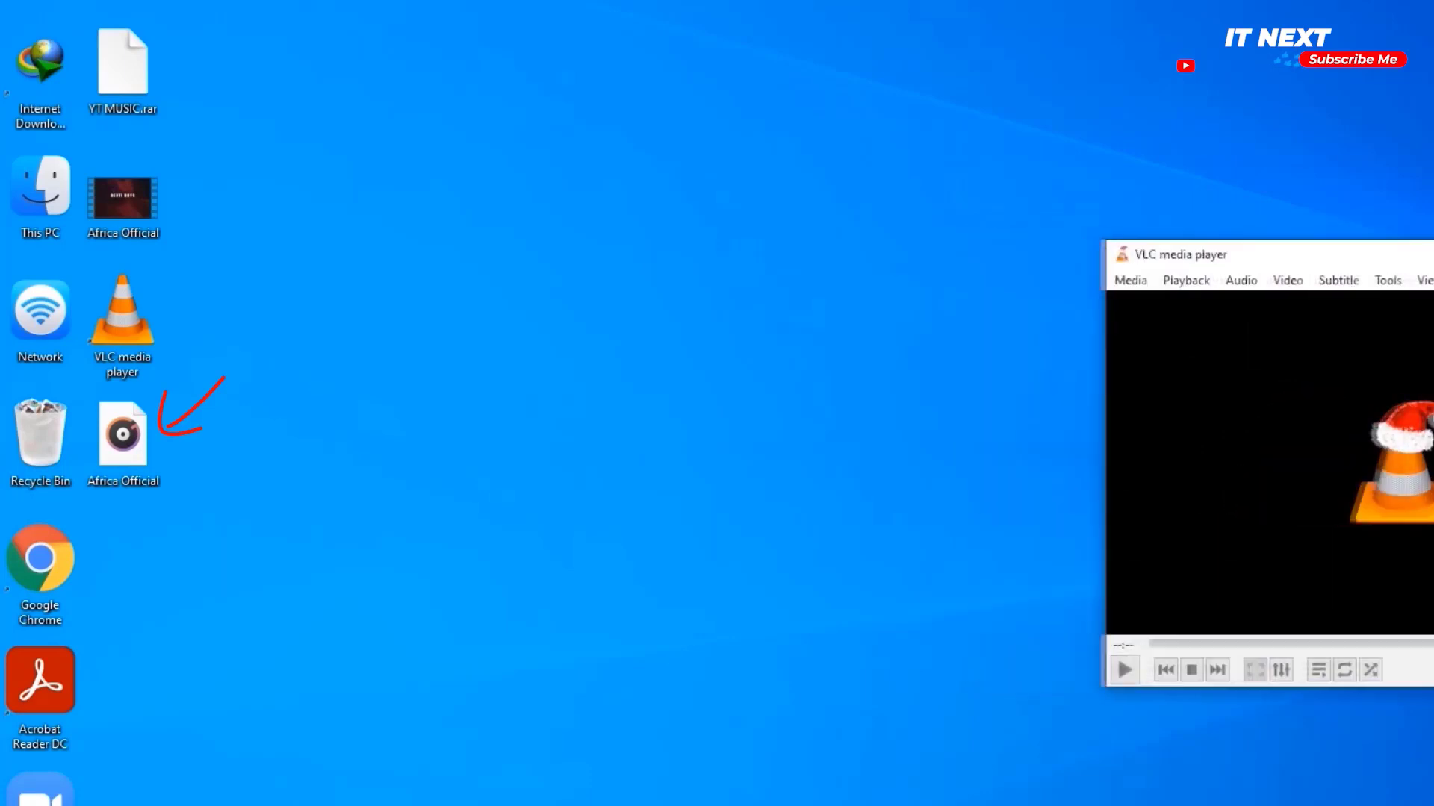
pyautogui.moveTo(124, 437); pyautogui.dragTo(375, 387)
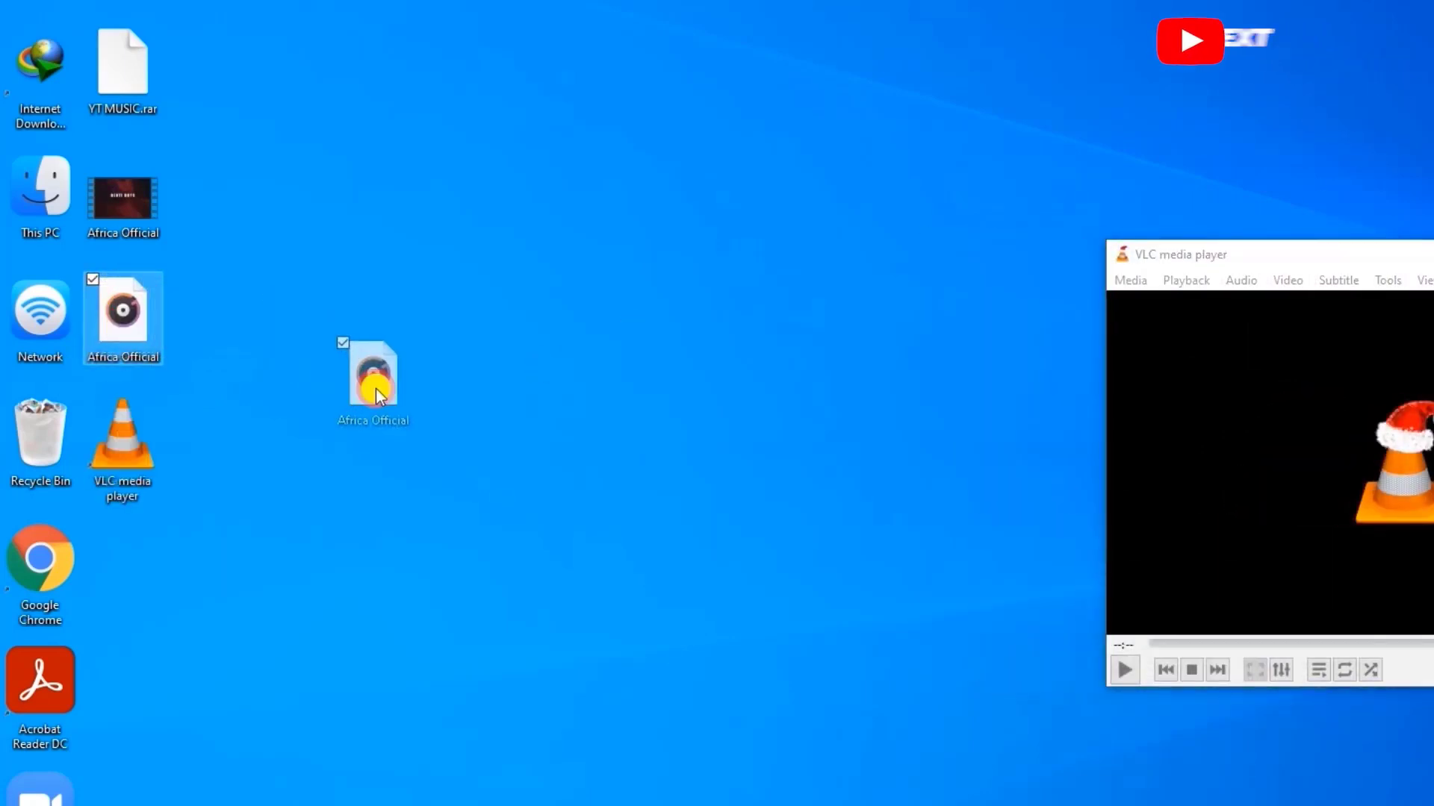
pyautogui.moveTo(124, 195); pyautogui.dragTo(453, 442)
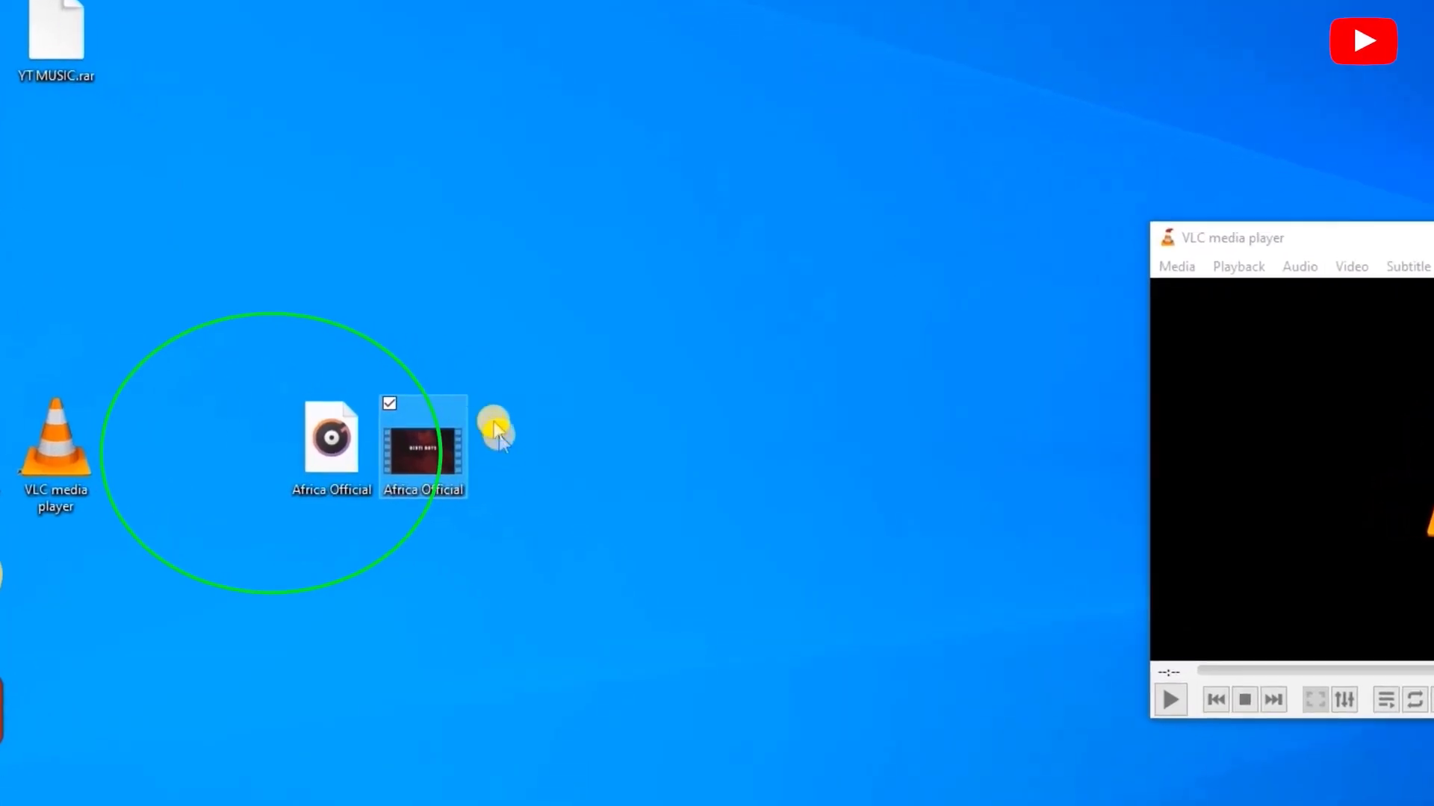
# Confirm in Properties that the new Africa Official file is a 2.92 MB MP3, then close.
pyautogui.rightClick(234, 448)
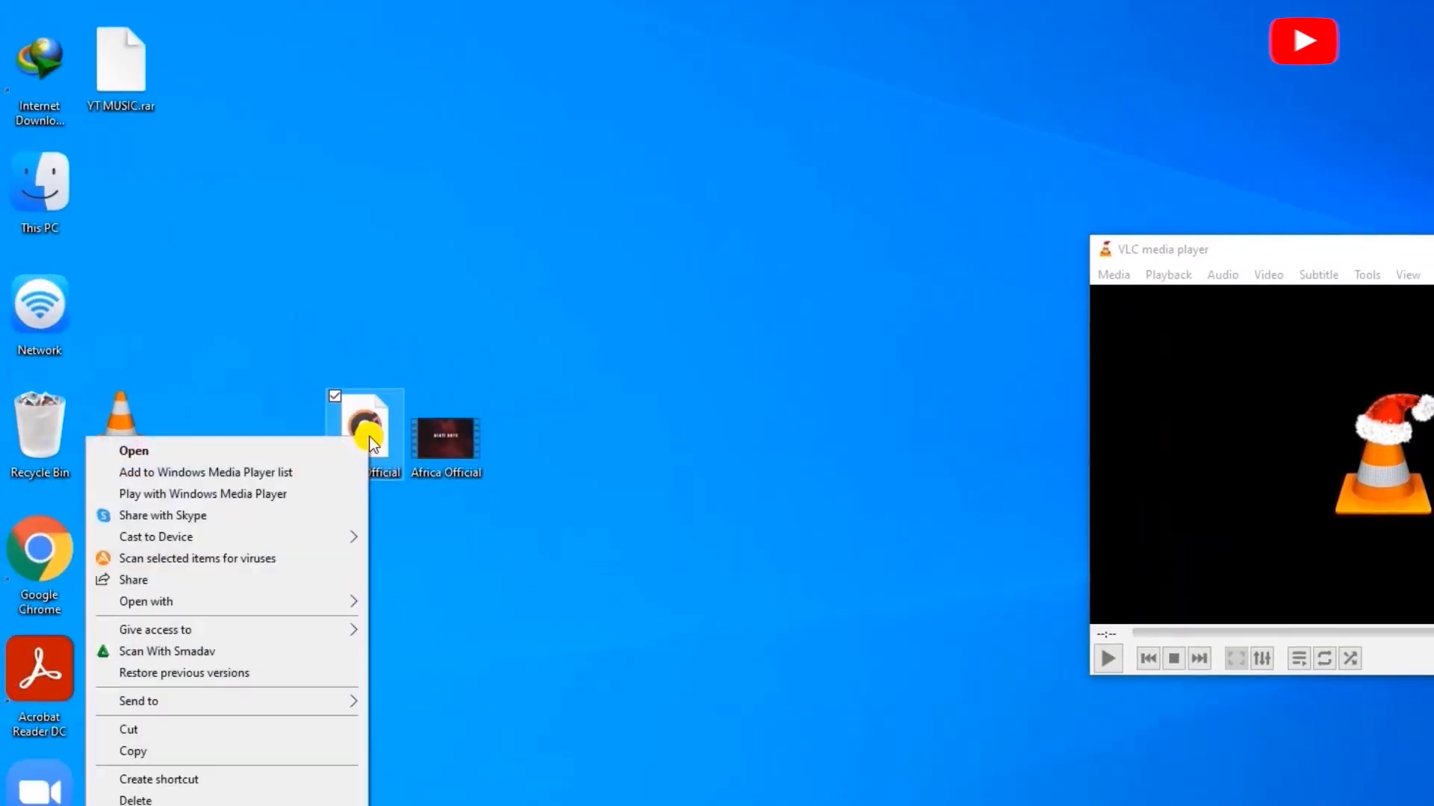
pyautogui.click(145, 805)
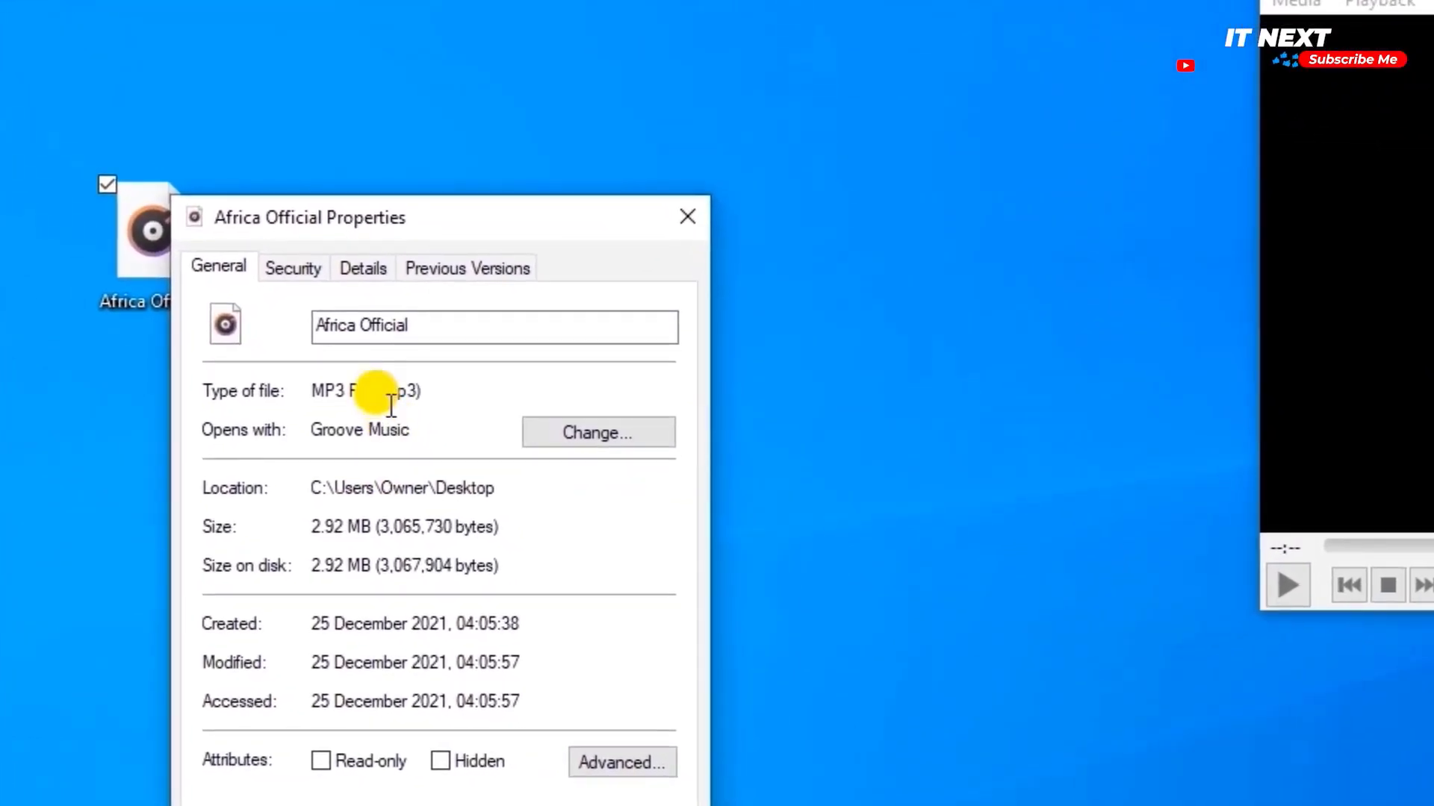
pyautogui.moveTo(385, 391); pyautogui.dragTo(439, 391)
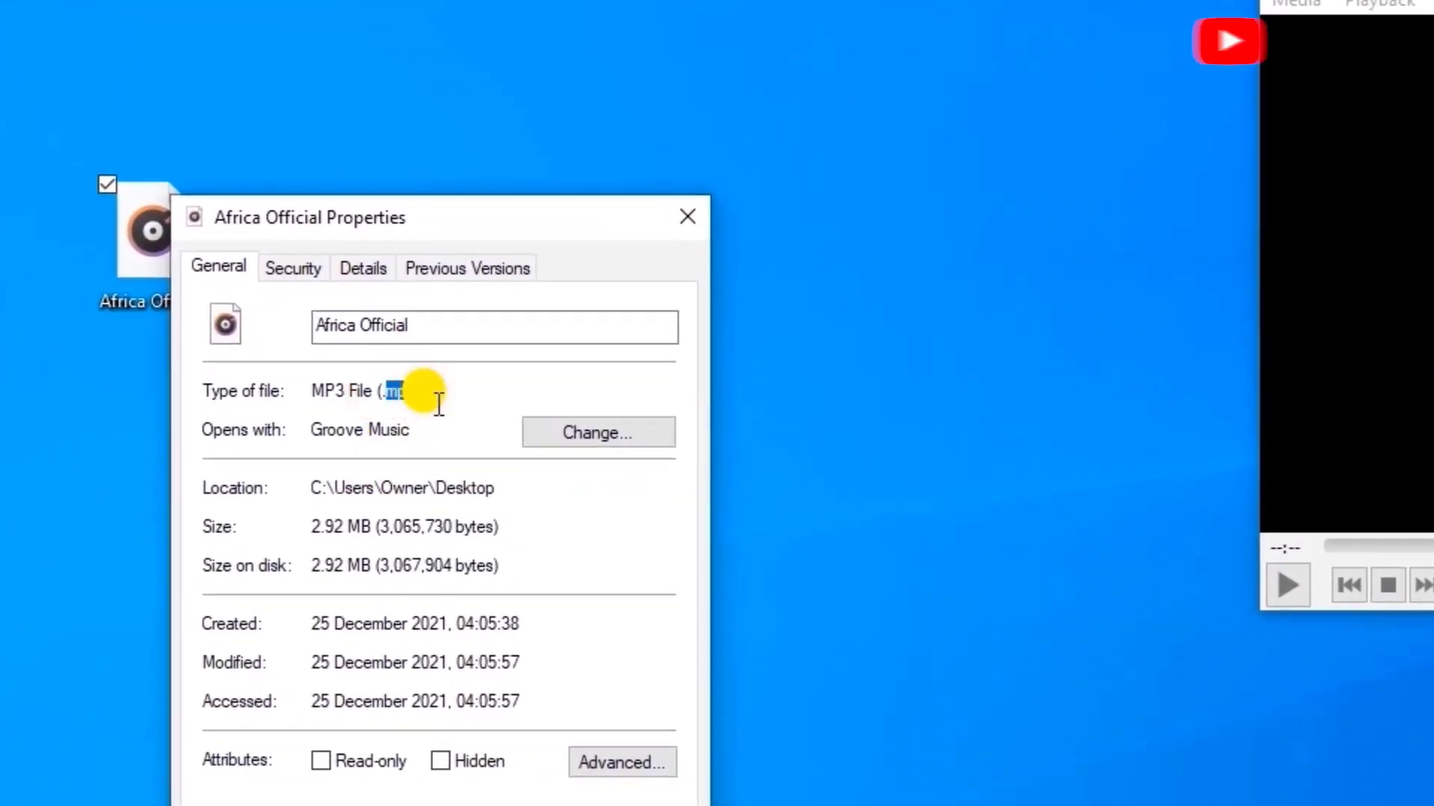
pyautogui.click(686, 212)
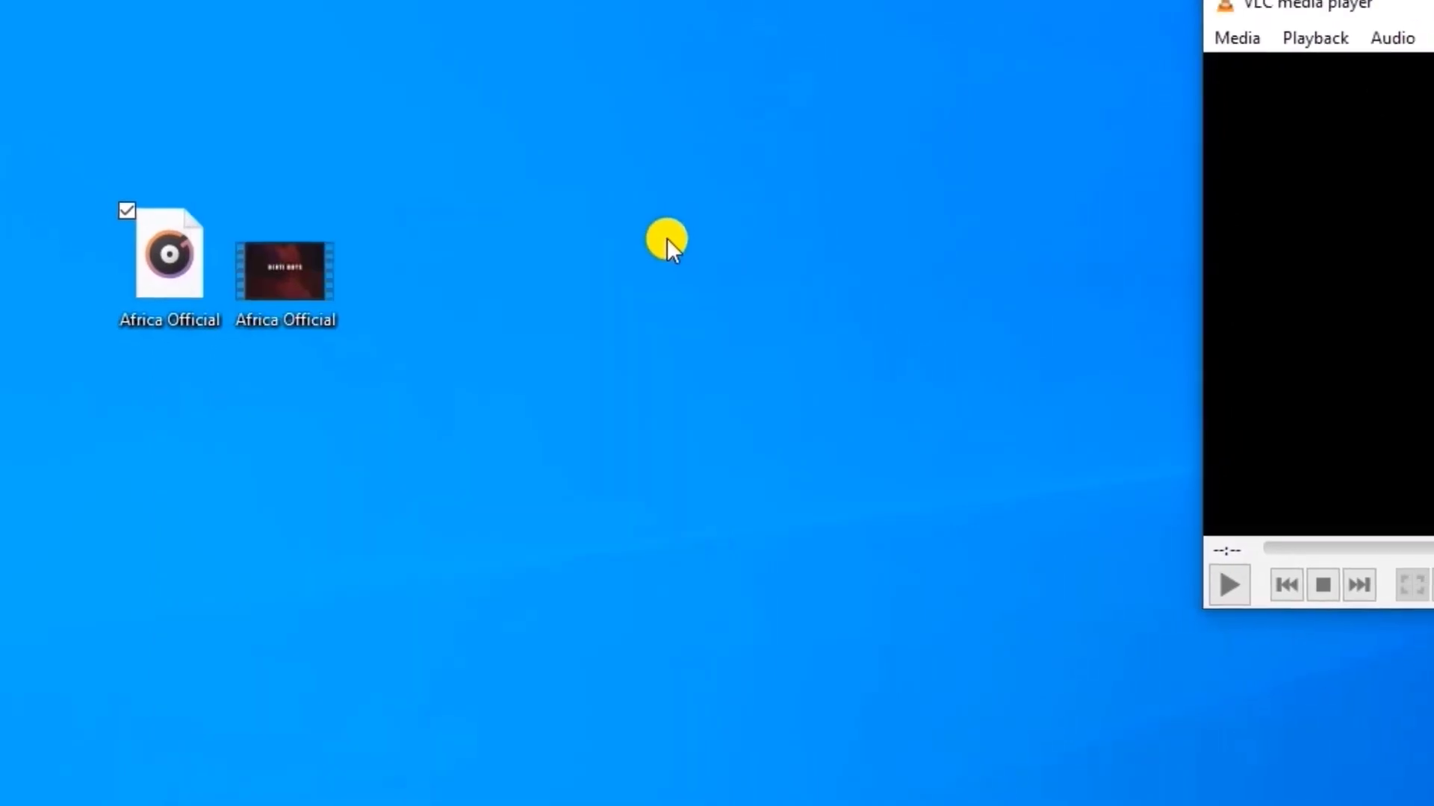